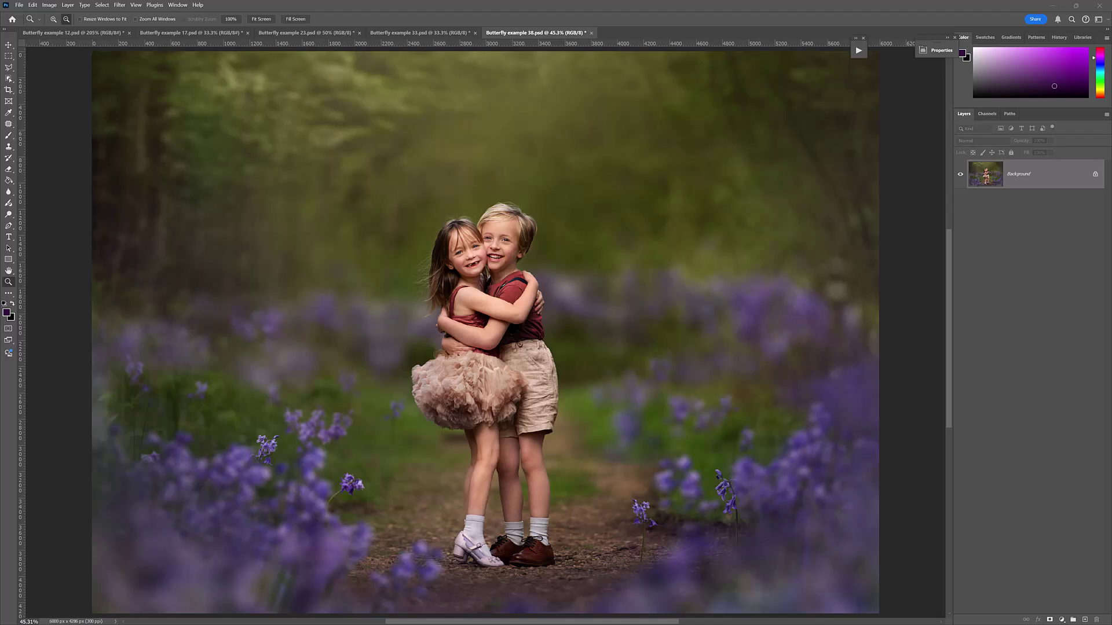
Place "LSP - Butterfly Group Polyo LCA - Exclusive.png" from the DOWNLOADS FOLDER onto the bluebell photo and shift it toward the right side
{"action": "key", "text": "alt+Tab"}
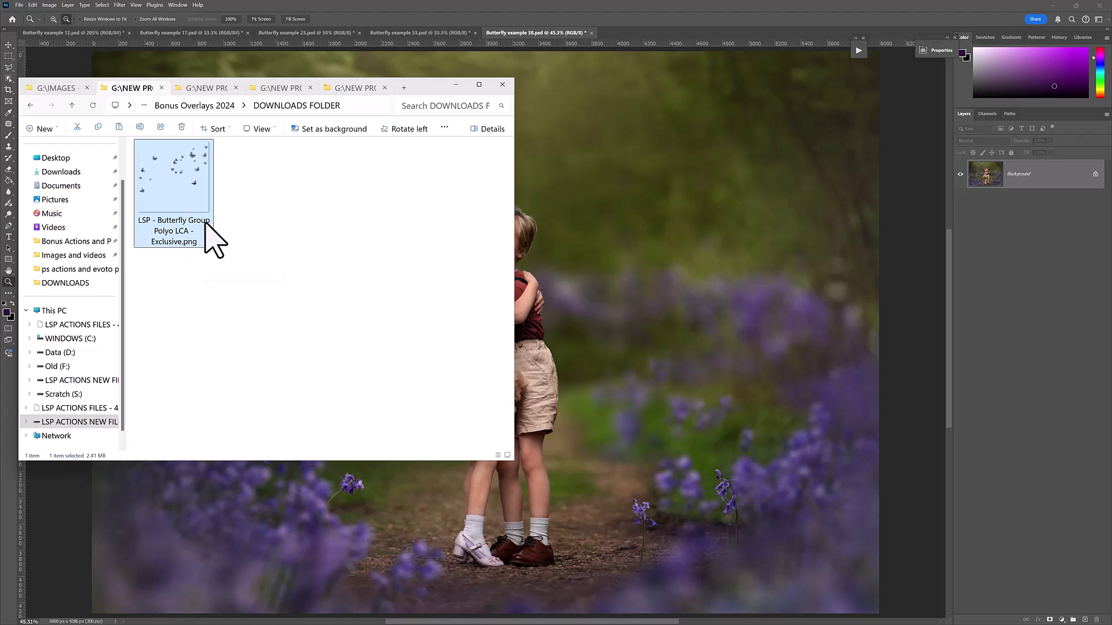
{"action": "left_click_drag", "start_coordinate": [160, 164], "coordinate": [224, 210]}
{"action": "left_click_drag", "start_coordinate": [664, 307], "coordinate": [595, 377]}
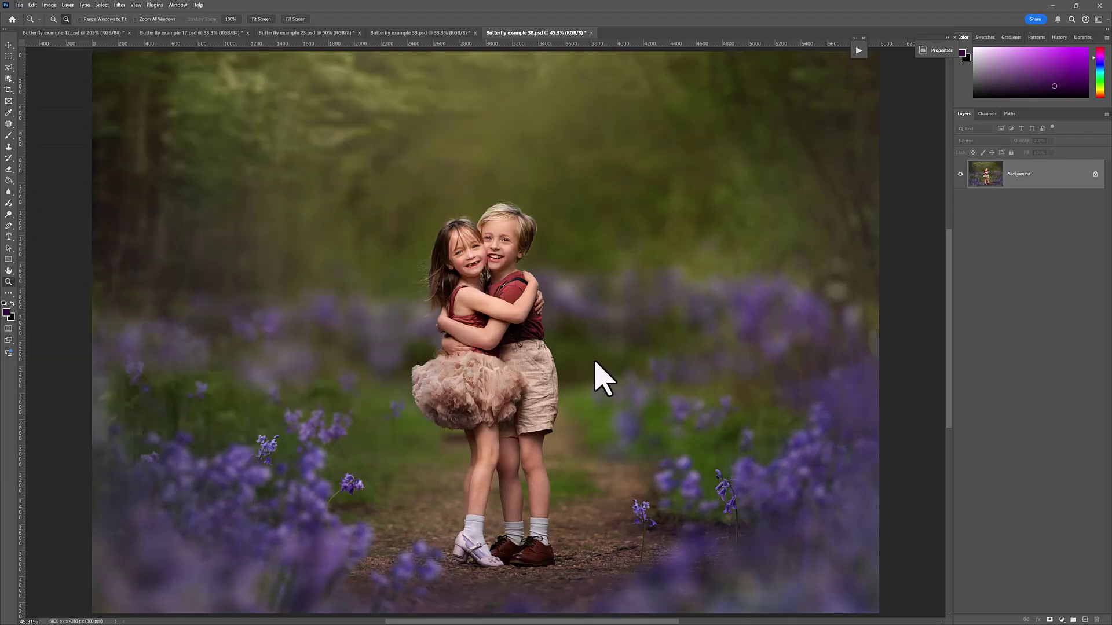
{"action": "left_click_drag", "start_coordinate": [437, 378], "coordinate": [539, 358]}
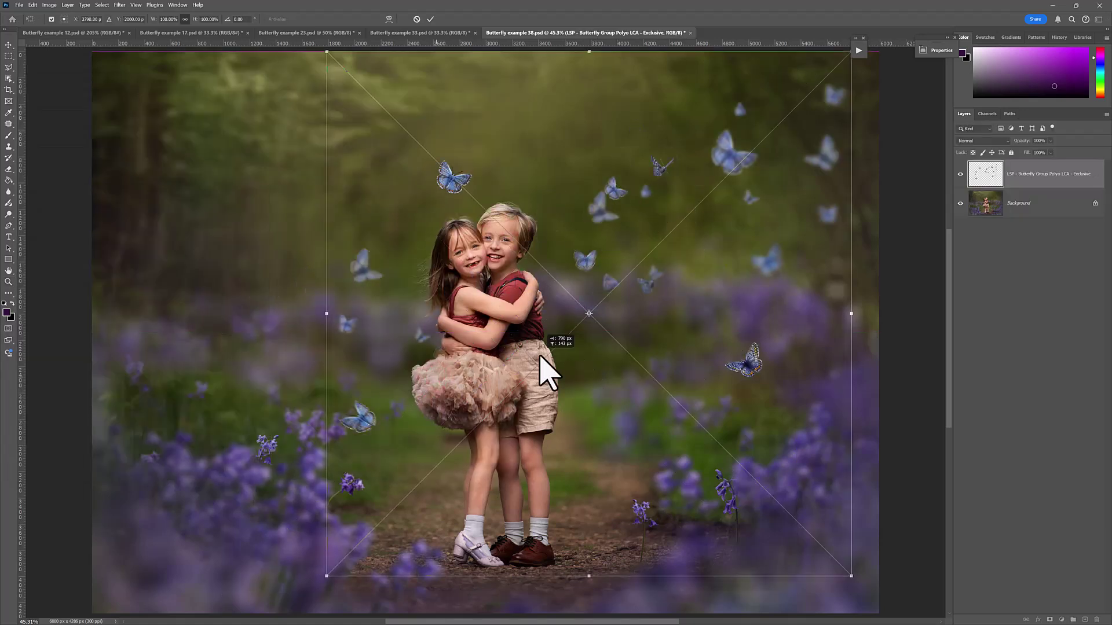
Scale the butterfly overlay down to about 64% and place it in the space to the right of the children
{"action": "left_click_drag", "start_coordinate": [853, 312], "coordinate": [727, 308]}
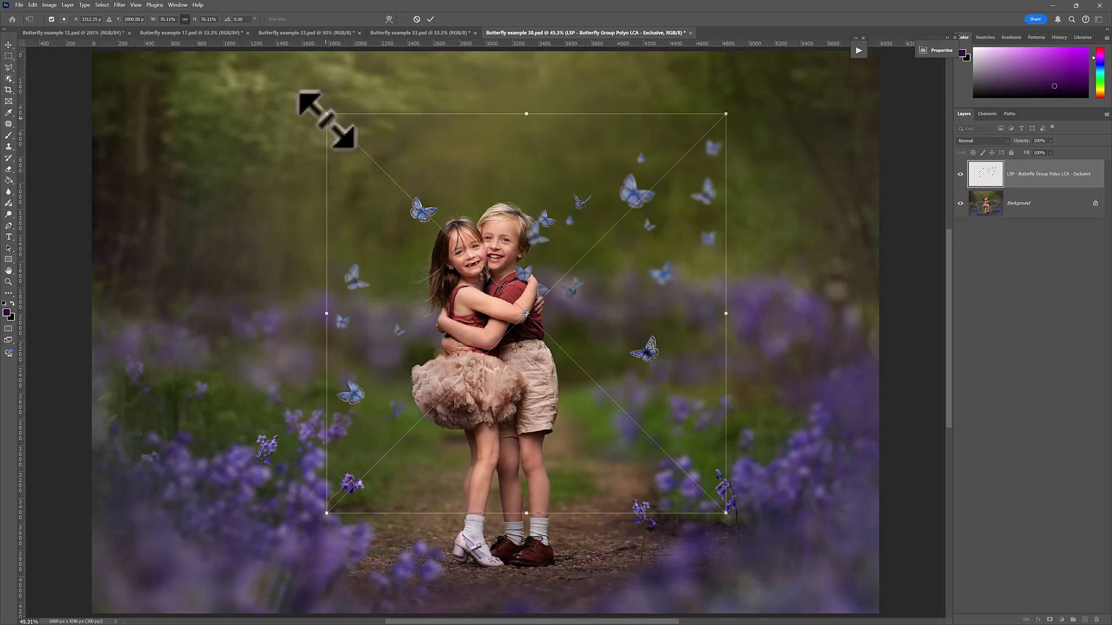
{"action": "left_click_drag", "start_coordinate": [327, 114], "coordinate": [377, 165]}
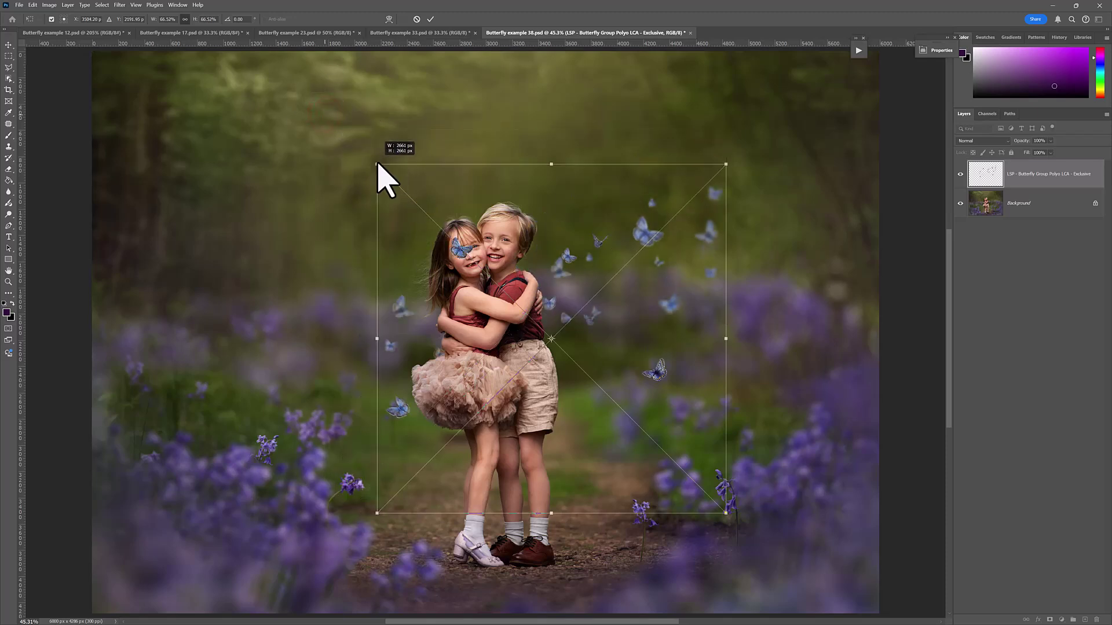
{"action": "left_click_drag", "start_coordinate": [657, 249], "coordinate": [641, 290]}
{"action": "left_click_drag", "start_coordinate": [710, 206], "coordinate": [707, 258]}
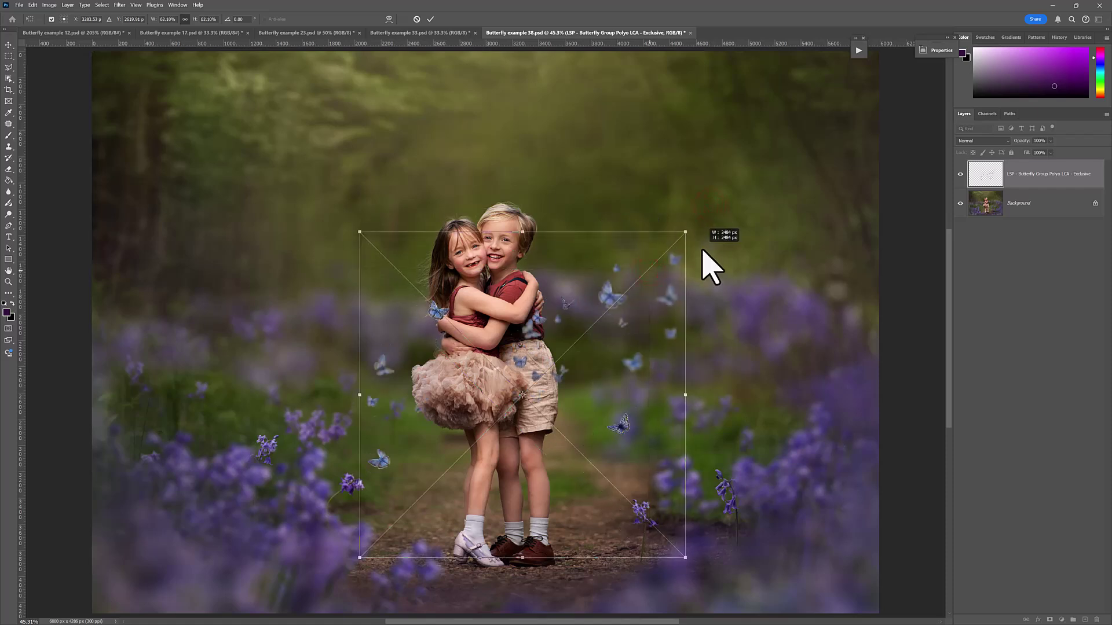
{"action": "left_click_drag", "start_coordinate": [613, 337], "coordinate": [785, 211]}
{"action": "key", "text": "Return"}
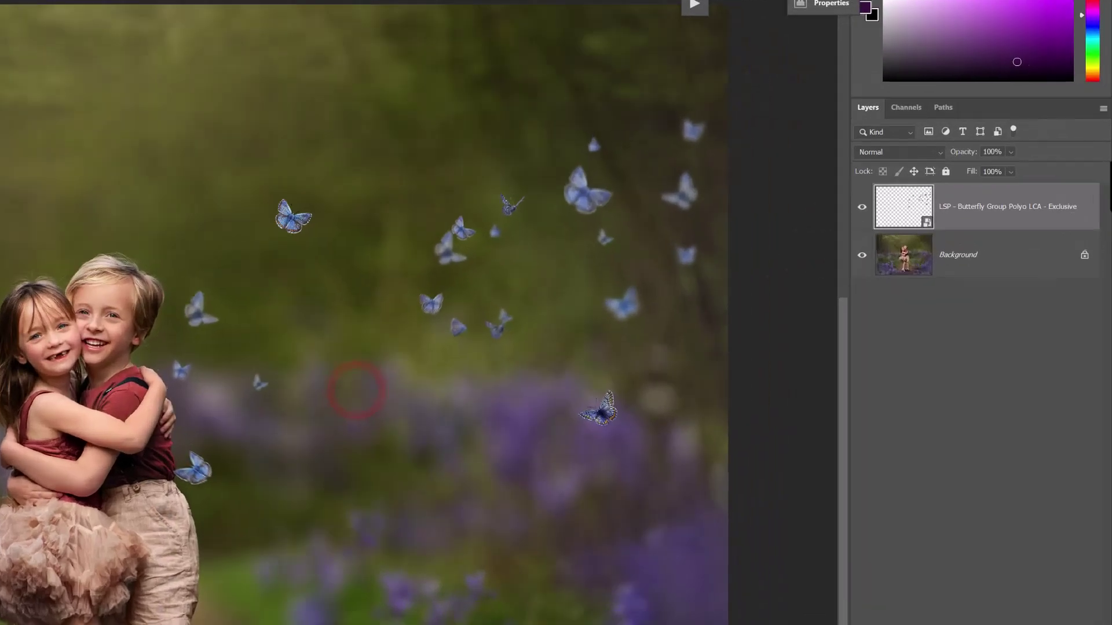
Duplicate the butterfly overlay layer
{"action": "right_click", "coordinate": [1036, 175]}
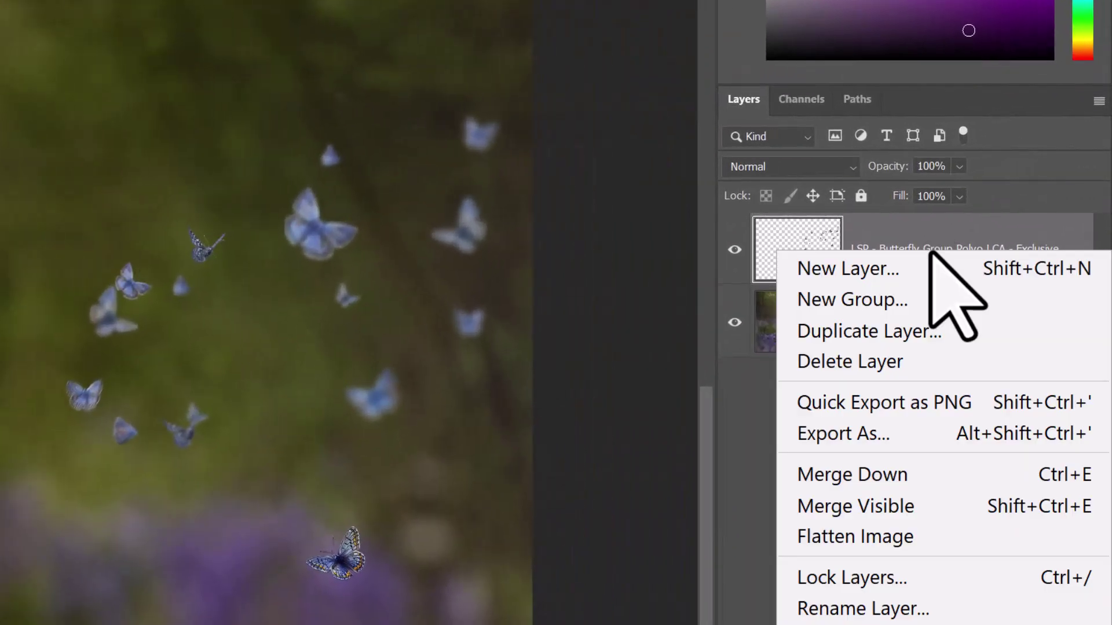
{"action": "left_click", "coordinate": [910, 330]}
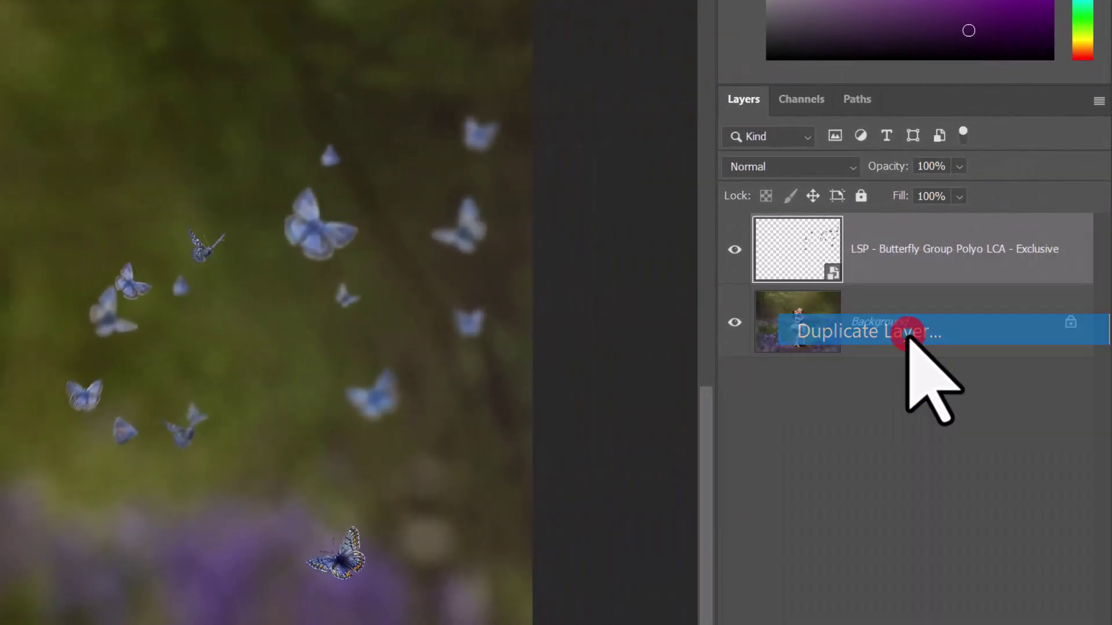
{"action": "key", "text": "Return"}
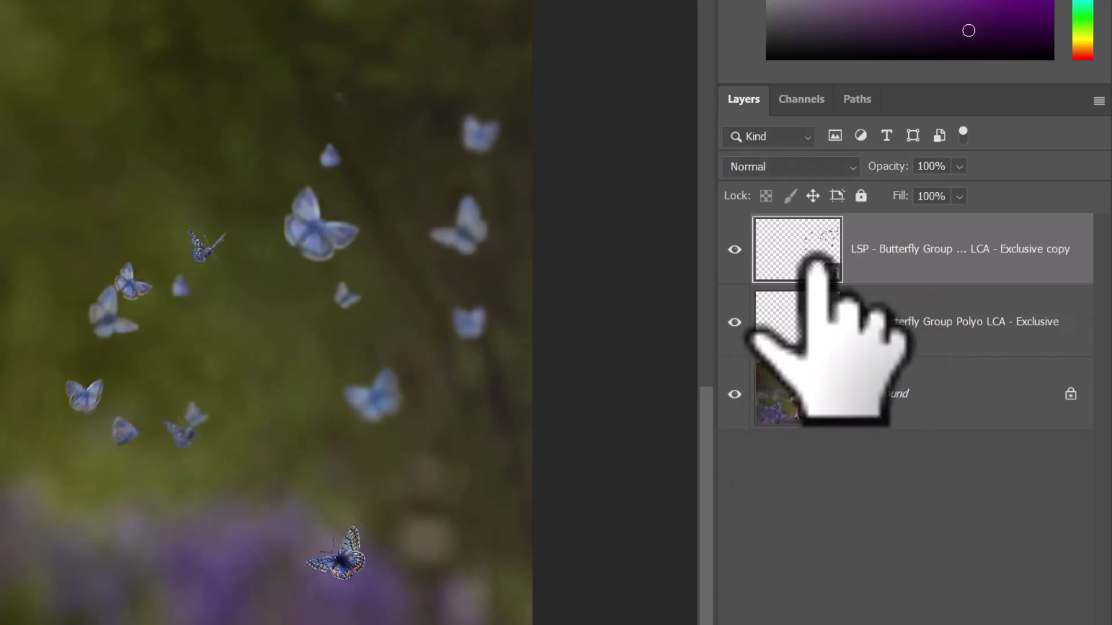
Transform the duplicated butterfly layer by flipping it both horizontally and vertically
{"action": "key", "text": "ctrl+t"}
{"action": "right_click", "coordinate": [535, 275]}
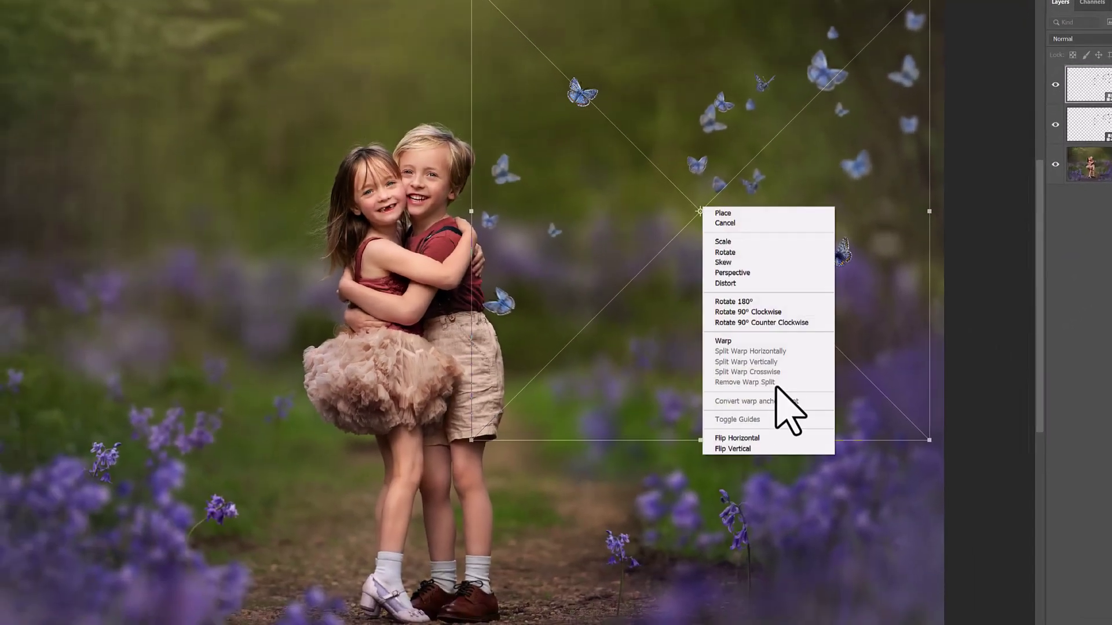
{"action": "left_click", "coordinate": [772, 439]}
{"action": "right_click", "coordinate": [686, 175]}
{"action": "left_click", "coordinate": [725, 412]}
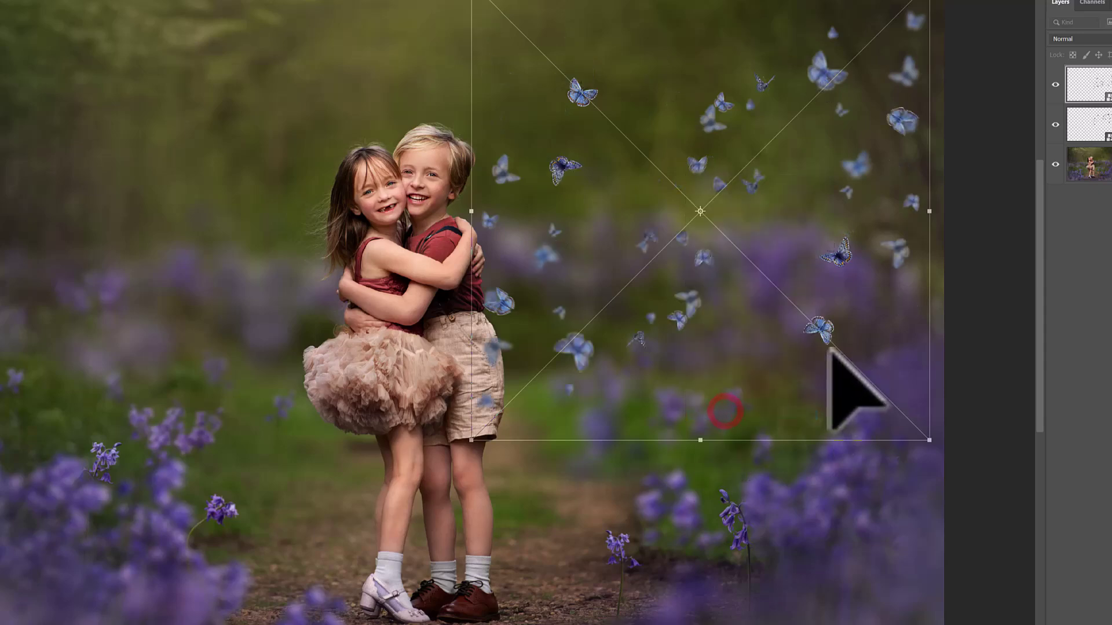
Move the duplicate to the left of the children, rotate it about 30°, flip it horizontally and fit it over the left flowers
{"action": "left_click_drag", "start_coordinate": [372, 459], "coordinate": [506, 273]}
{"action": "left_click_drag", "start_coordinate": [16, 46], "coordinate": [139, 220]}
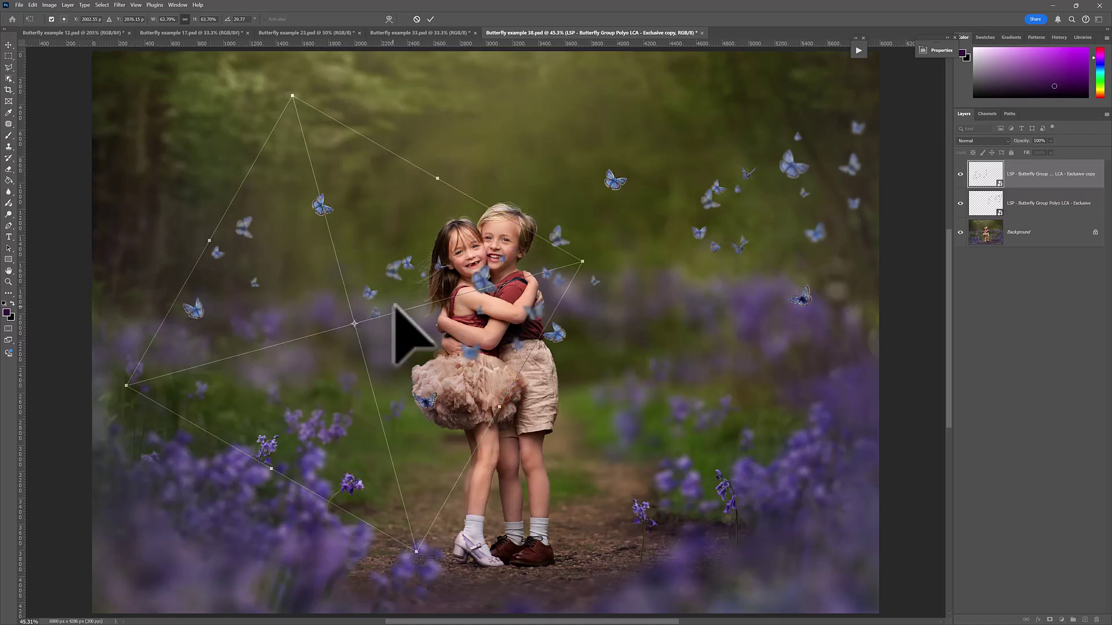
{"action": "right_click", "coordinate": [397, 310]}
{"action": "left_click", "coordinate": [457, 475]}
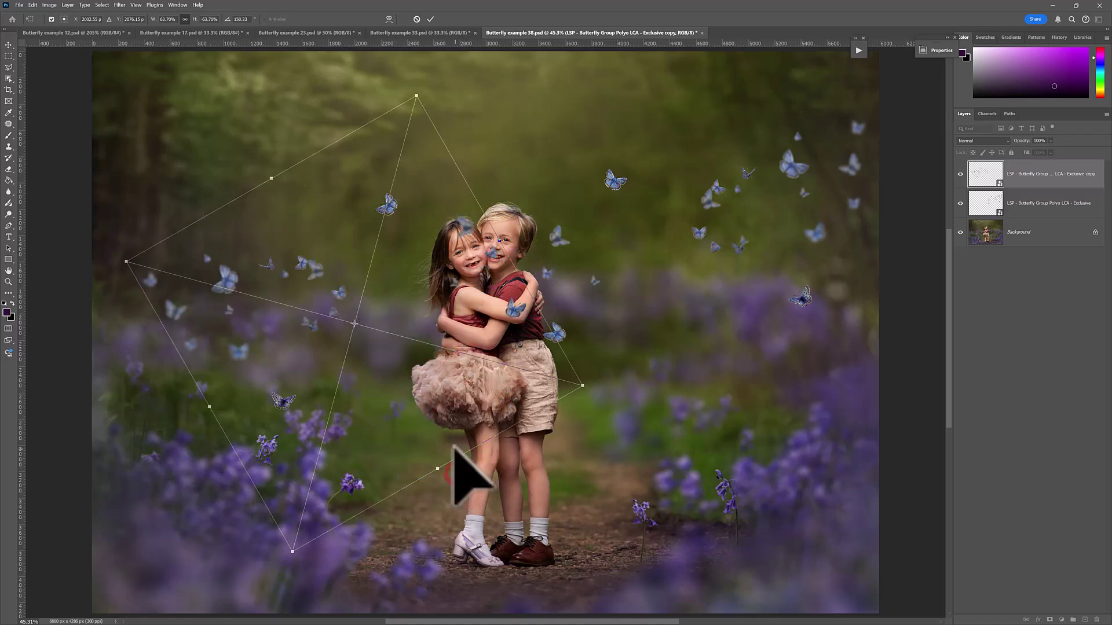
{"action": "left_click_drag", "start_coordinate": [392, 359], "coordinate": [378, 444]}
{"action": "left_click_drag", "start_coordinate": [579, 284], "coordinate": [608, 400]}
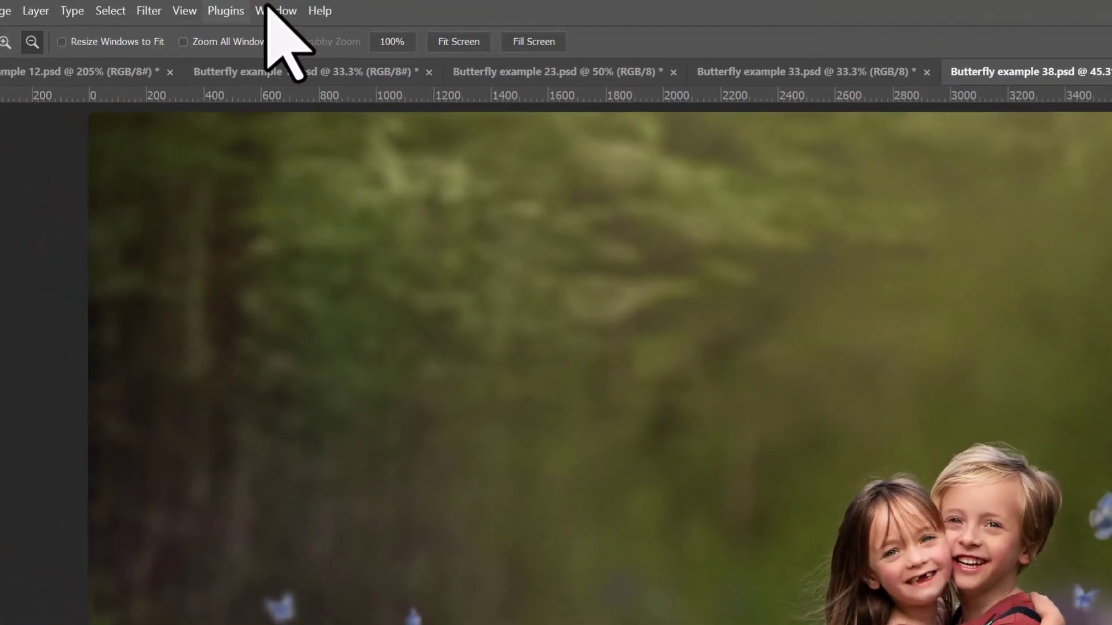
Add a layer mask to the duplicate and paint black over unwanted butterflies on the left flowers, the skirt's upper part and the girl's leg
{"action": "left_click", "coordinate": [272, 11]}
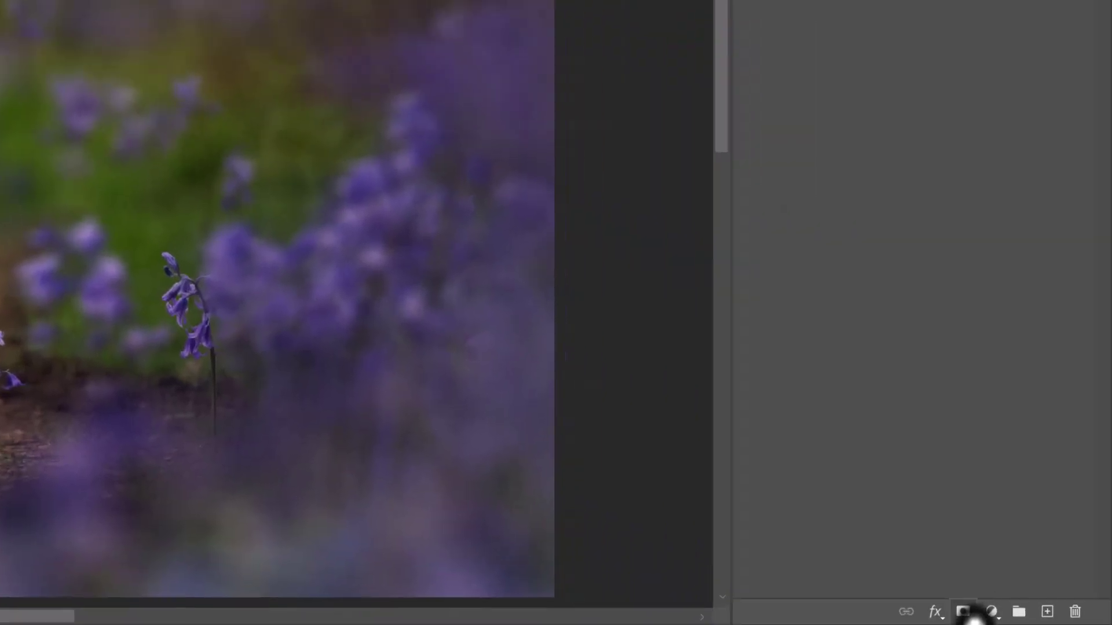
{"action": "left_click", "coordinate": [963, 612]}
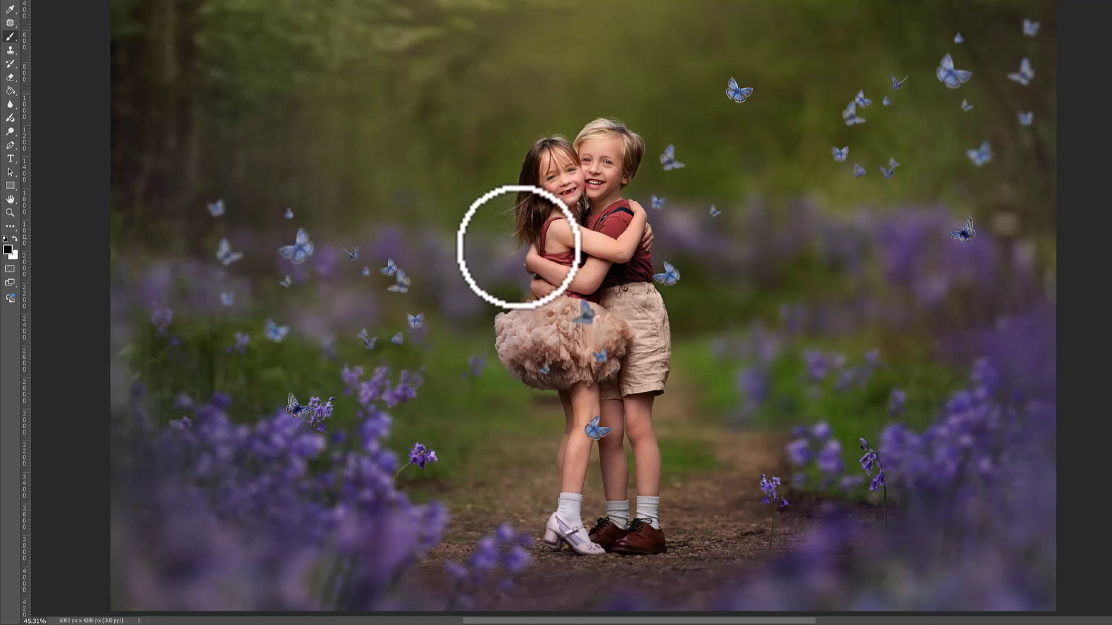
{"action": "mouse_move", "coordinate": [310, 427]}
{"action": "left_mouse_down"}
{"action": "mouse_move", "coordinate": [310, 401]}
{"action": "mouse_move", "coordinate": [283, 431]}
{"action": "left_mouse_up"}
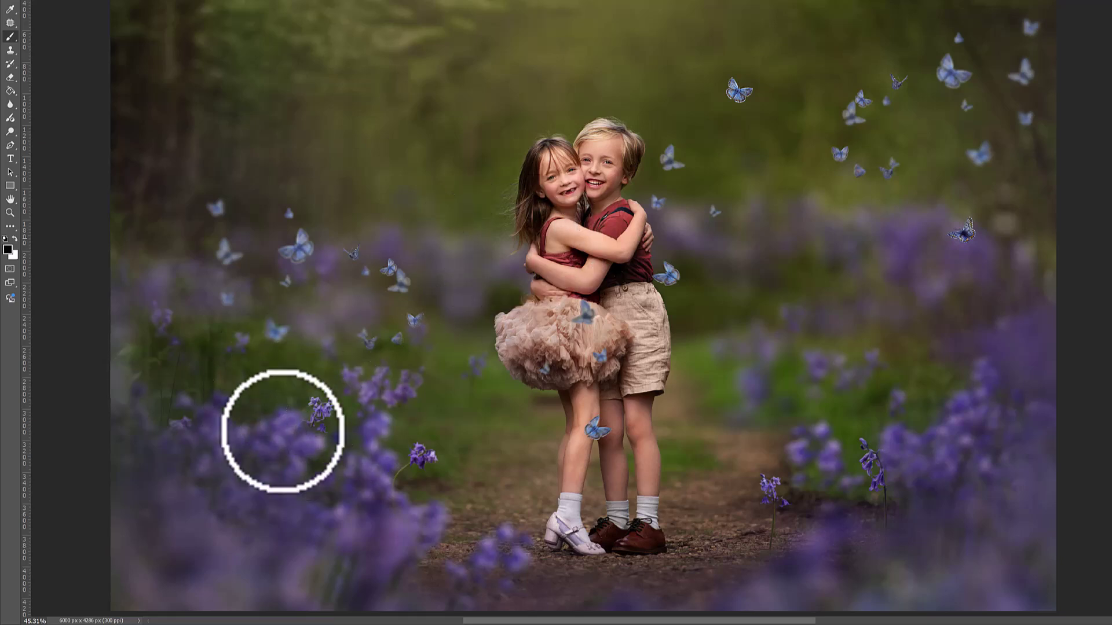
{"action": "mouse_move", "coordinate": [601, 293]}
{"action": "left_mouse_down"}
{"action": "mouse_move", "coordinate": [578, 325]}
{"action": "mouse_move", "coordinate": [601, 297]}
{"action": "left_mouse_up"}
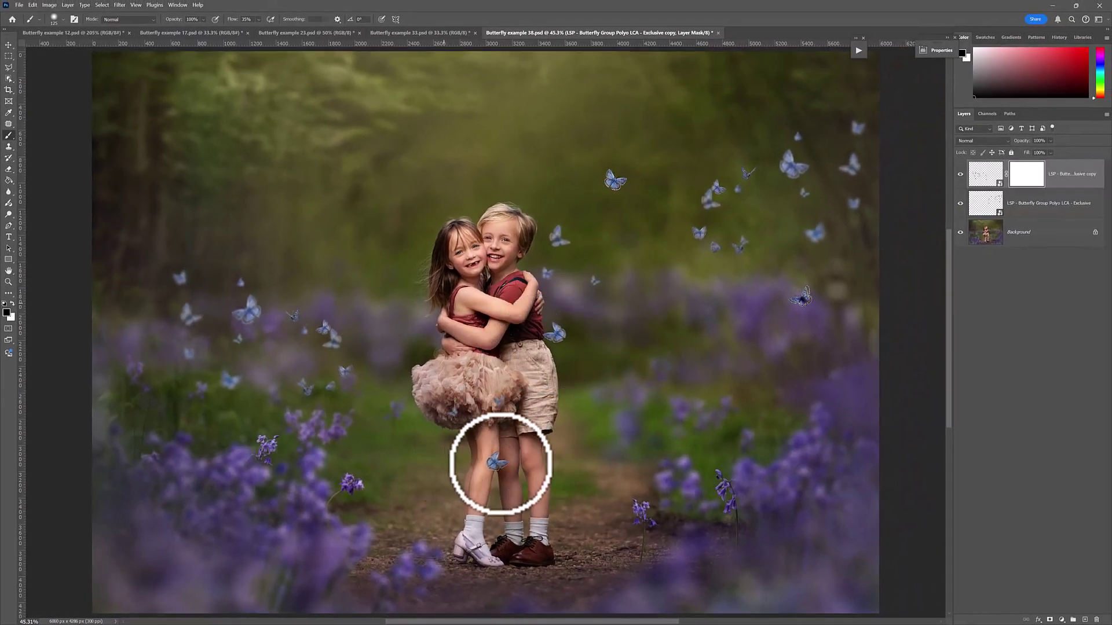
{"action": "mouse_move", "coordinate": [500, 463]}
{"action": "left_mouse_down"}
{"action": "mouse_move", "coordinate": [515, 459]}
{"action": "mouse_move", "coordinate": [503, 464]}
{"action": "left_mouse_up"}
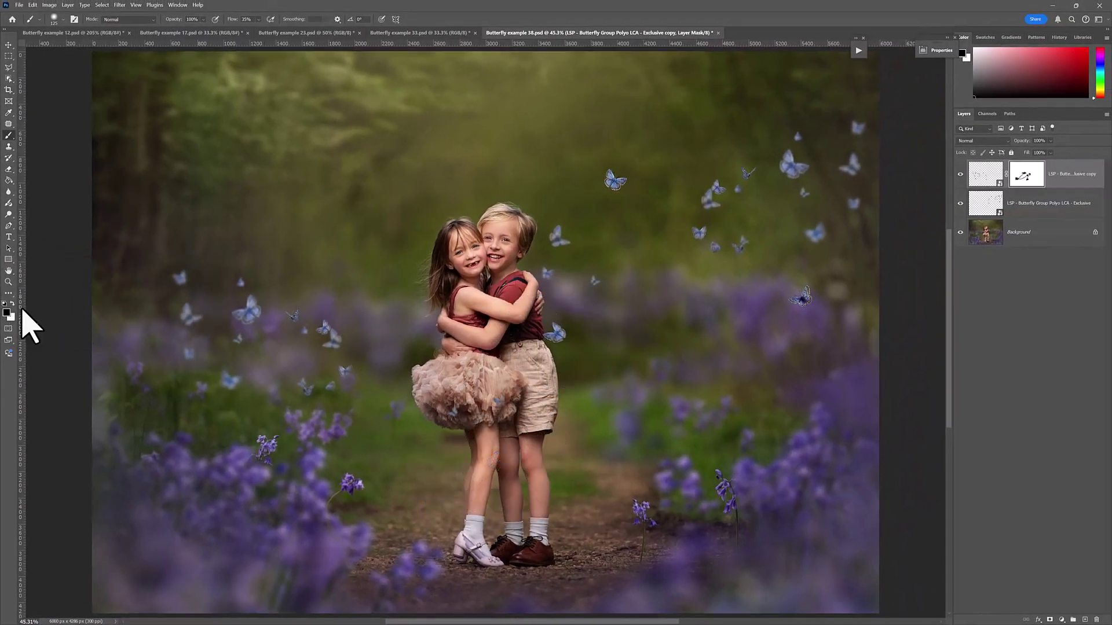
Paint white on the mask to restore the butterflies on the skirt, and toggle the butterfly layers to compare before and after
{"action": "mouse_move", "coordinate": [521, 400]}
{"action": "left_mouse_down"}
{"action": "mouse_move", "coordinate": [505, 428]}
{"action": "mouse_move", "coordinate": [480, 417]}
{"action": "mouse_move", "coordinate": [511, 414]}
{"action": "left_mouse_up"}
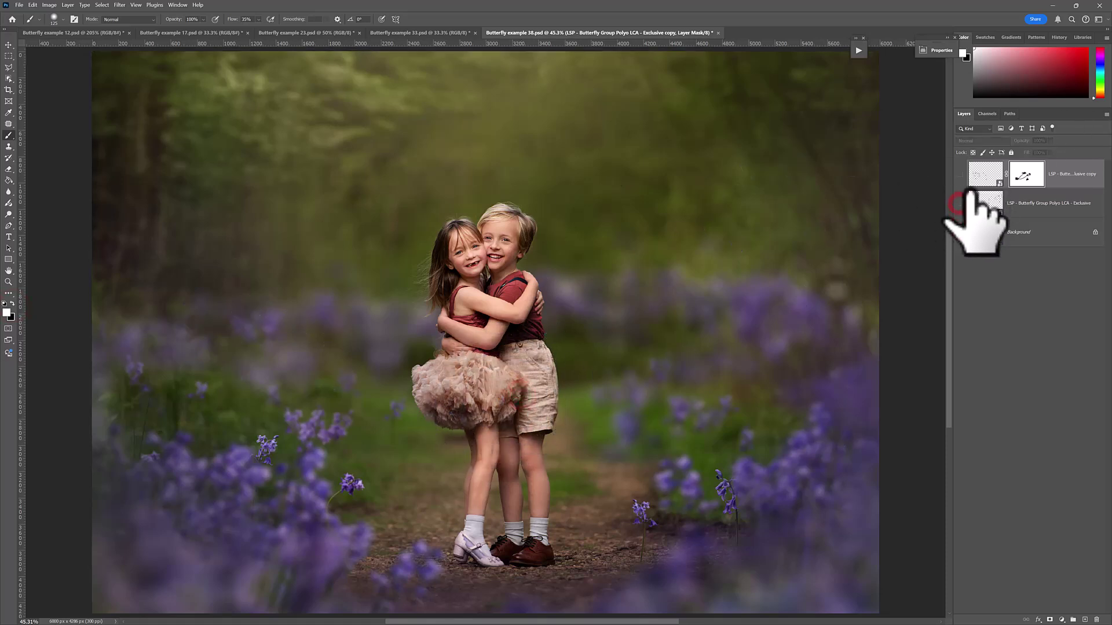
{"action": "left_click", "coordinate": [960, 204]}
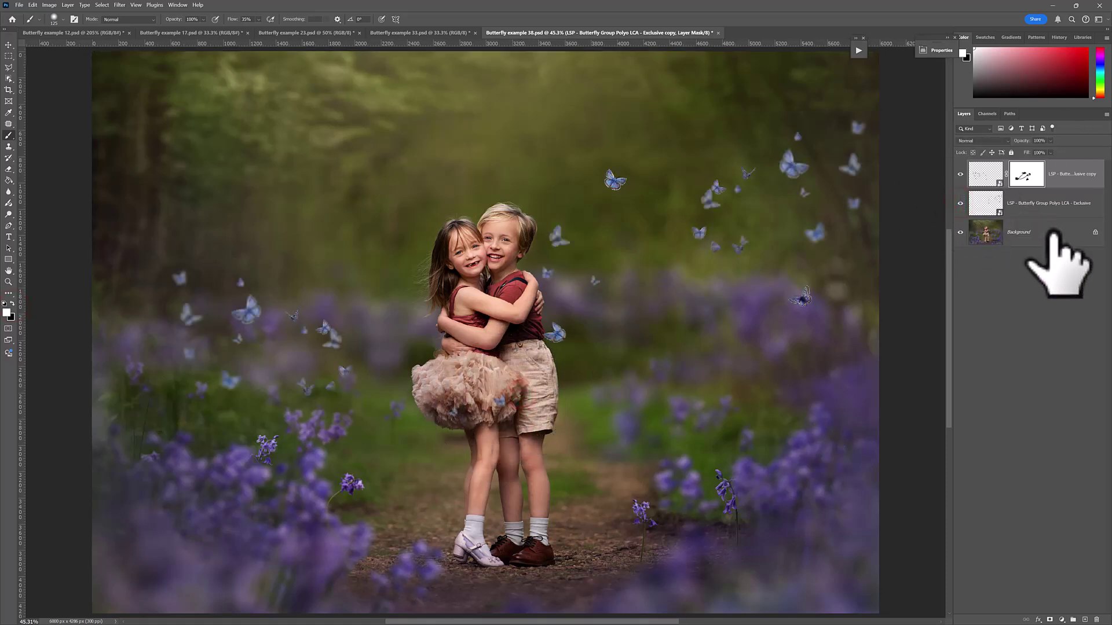
Switch to Butterfly example 33.psd and place the butterfly group PNG onto the maternity photo
{"action": "left_click", "coordinate": [439, 33]}
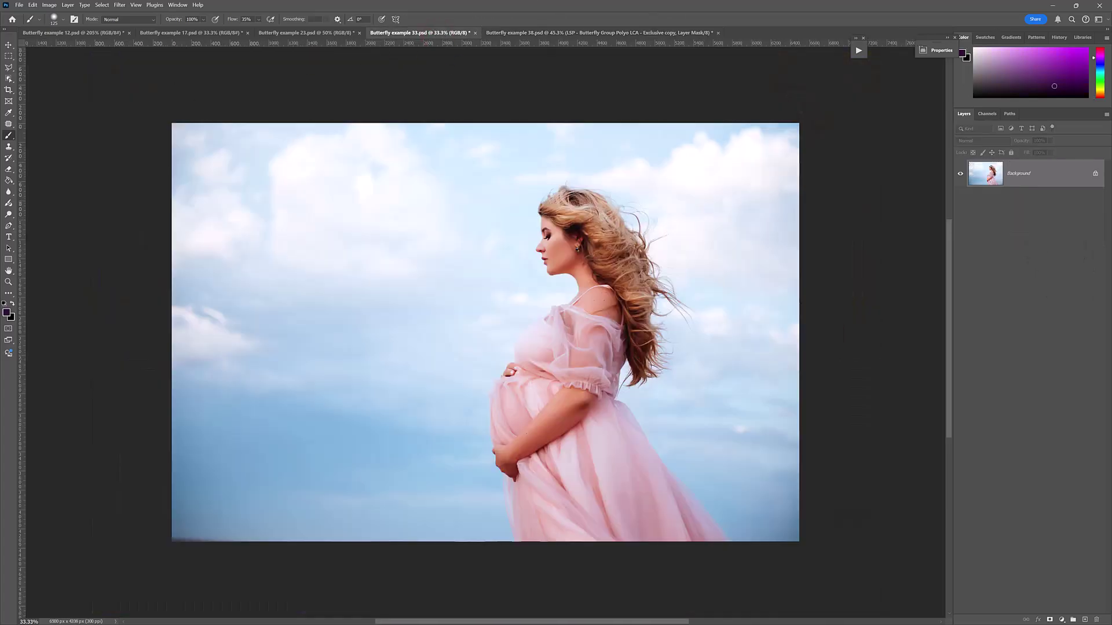
{"action": "key", "text": "alt+Tab"}
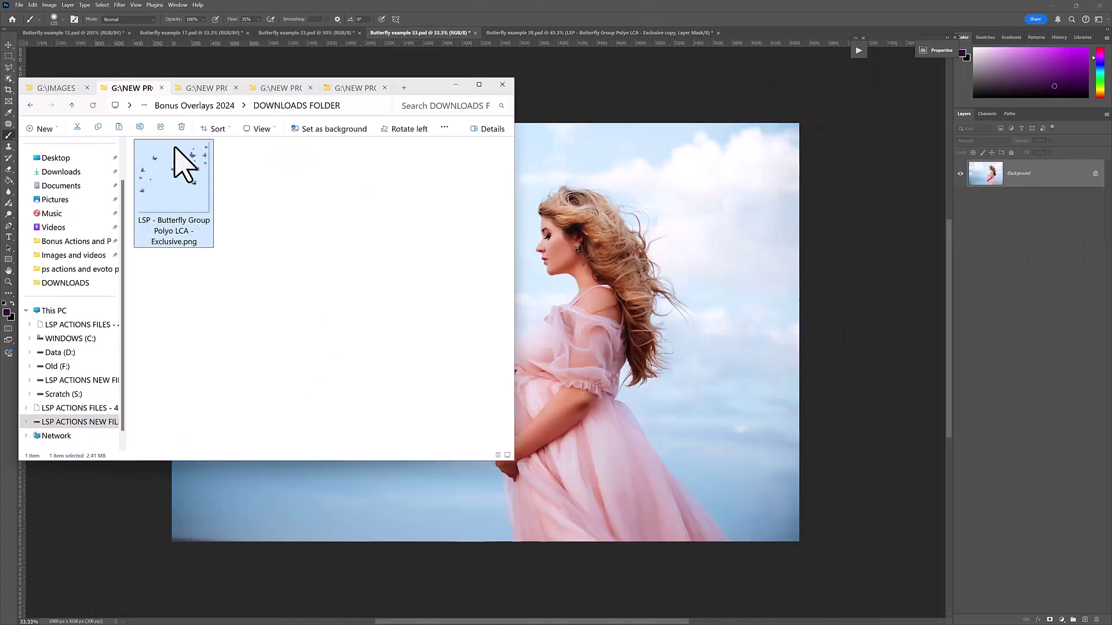
{"action": "left_click_drag", "start_coordinate": [185, 165], "coordinate": [672, 348]}
Flip the placed butterflies horizontally and move them slightly down and right around the pregnant woman
{"action": "right_click", "coordinate": [586, 320]}
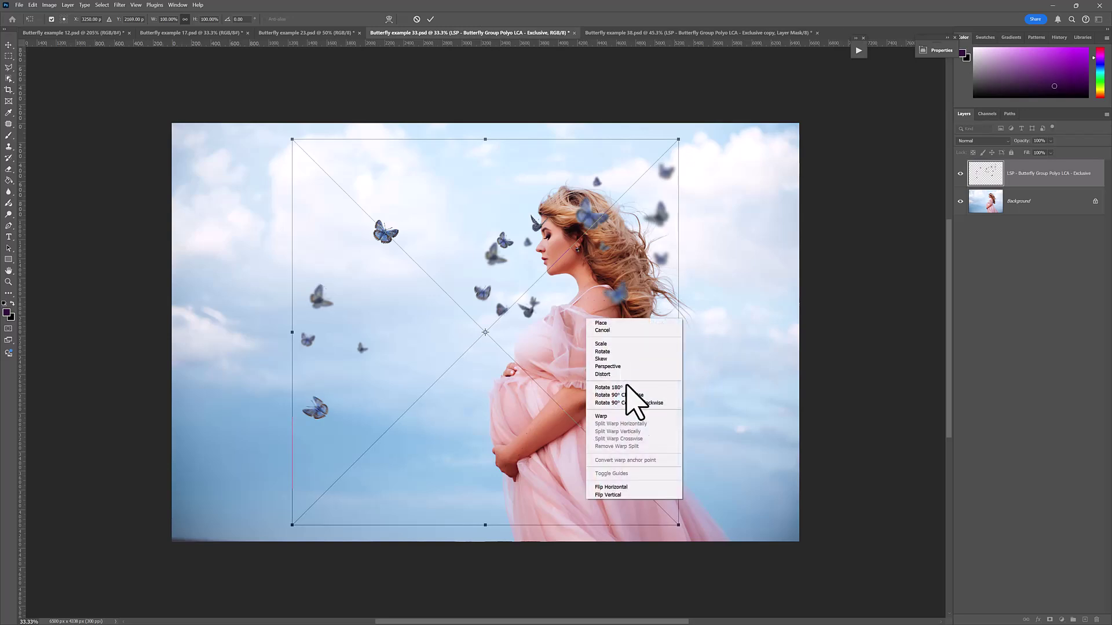
{"action": "left_click", "coordinate": [633, 488]}
{"action": "mouse_move", "coordinate": [638, 457]}
{"action": "left_mouse_down"}
{"action": "mouse_move", "coordinate": [629, 466]}
{"action": "mouse_move", "coordinate": [635, 456]}
{"action": "left_mouse_up"}
{"action": "left_click", "coordinate": [1022, 174]}
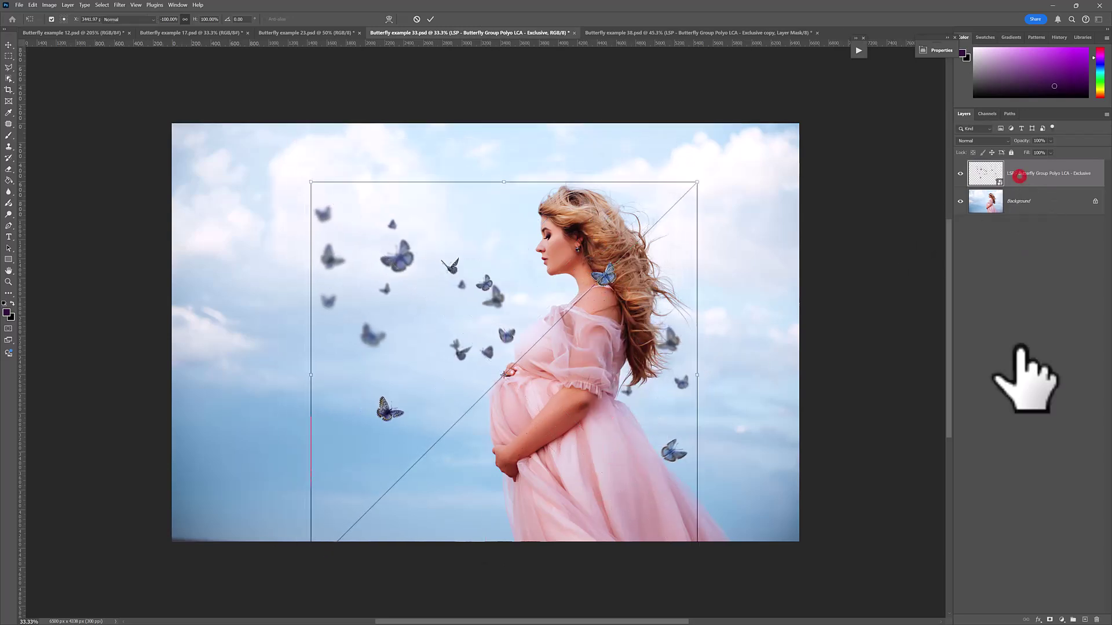
Add a layer mask to the butterfly layer and brush out the butterfly over the woman's hair in black
{"action": "left_click", "coordinate": [1049, 620]}
{"action": "key", "text": "b"}
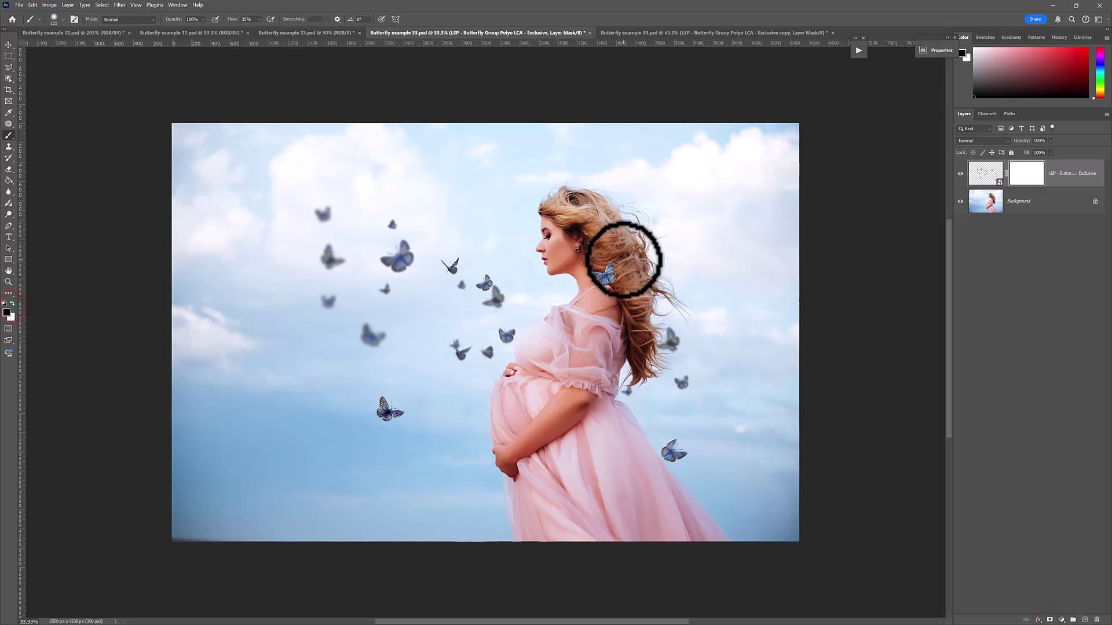
{"action": "mouse_move", "coordinate": [615, 273]}
{"action": "left_mouse_down"}
{"action": "mouse_move", "coordinate": [596, 289]}
{"action": "mouse_move", "coordinate": [593, 266]}
{"action": "left_mouse_up"}
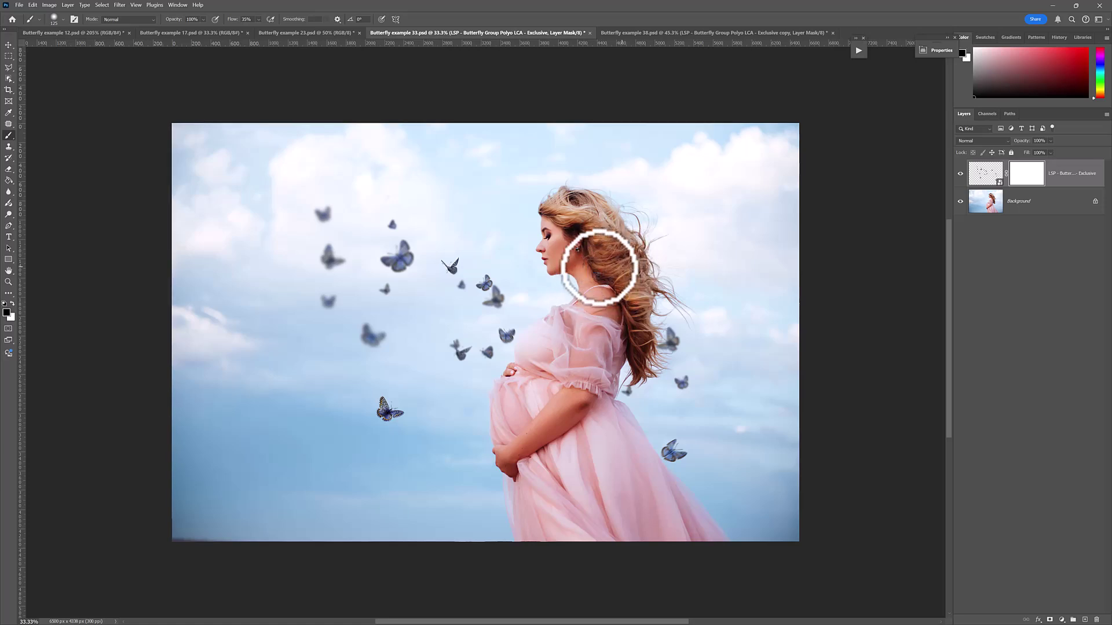
Select the butterfly layer's image instead of its mask and move the butterflies slightly right, closer to the woman
{"action": "left_click", "coordinate": [985, 174]}
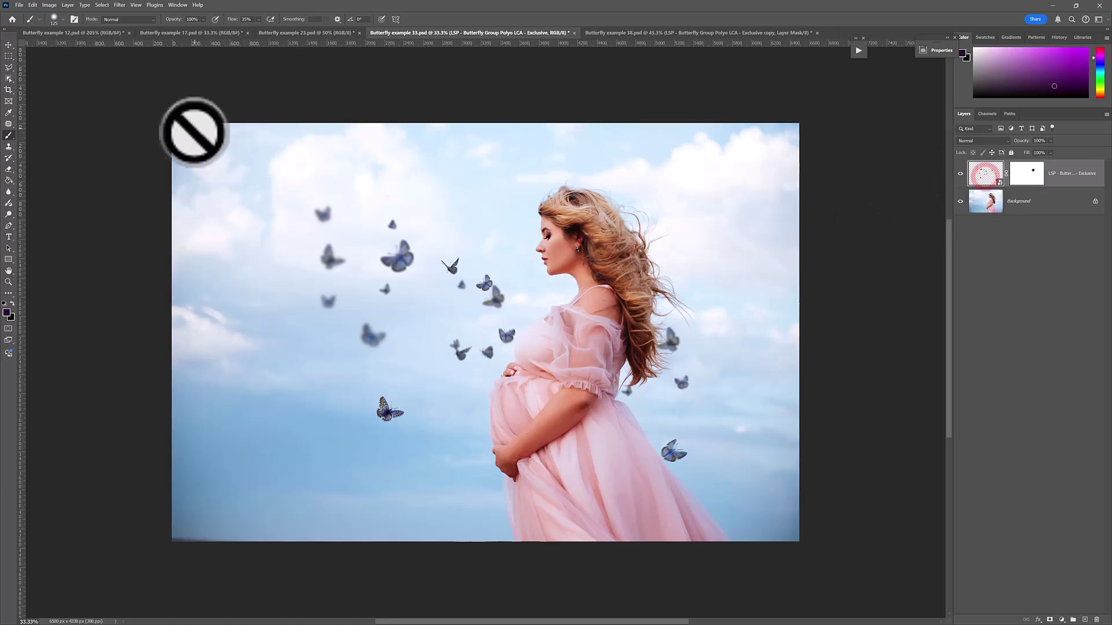
{"action": "left_click", "coordinate": [366, 288]}
{"action": "left_click", "coordinate": [401, 306]}
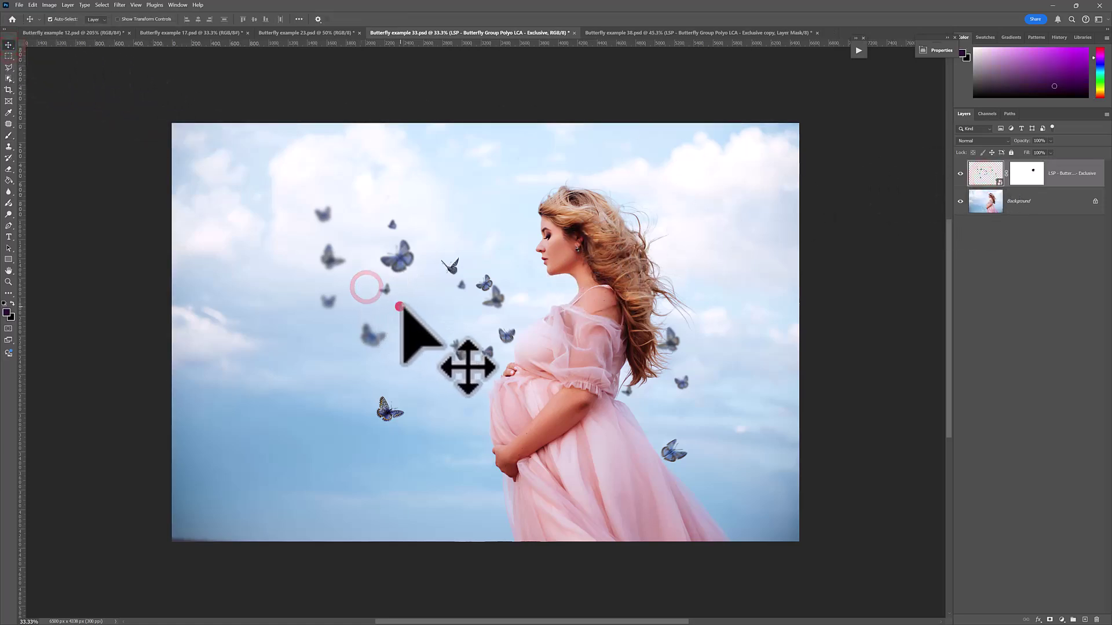
{"action": "left_click_drag", "start_coordinate": [399, 258], "coordinate": [443, 265]}
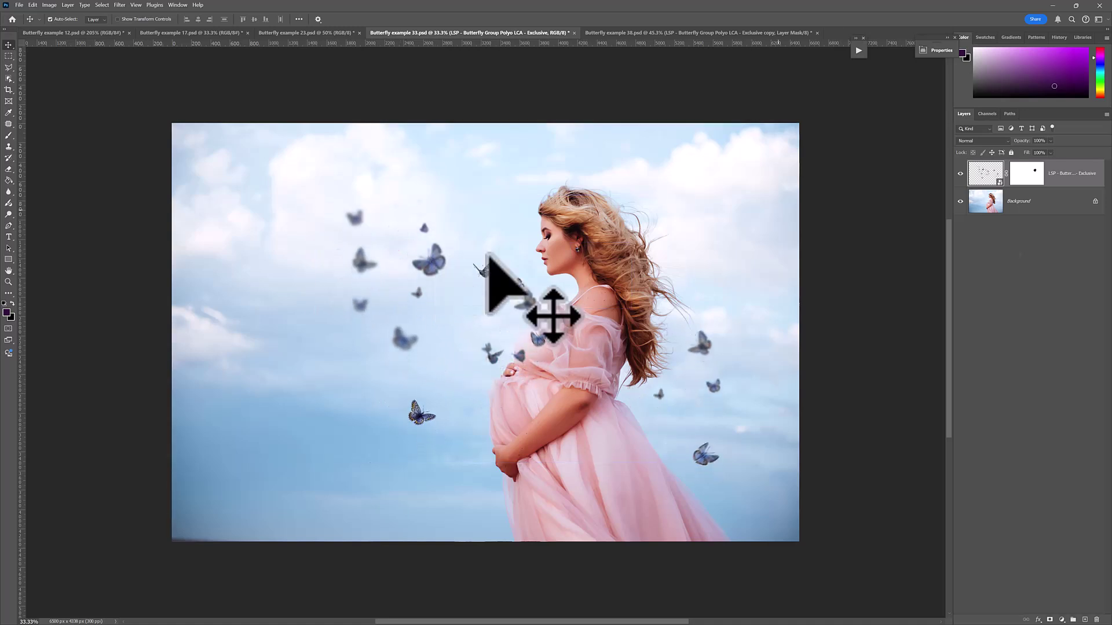
Toggle the butterfly layer's visibility to compare the maternity photo before and after
{"action": "left_click", "coordinate": [961, 174]}
{"action": "left_click", "coordinate": [961, 174]}
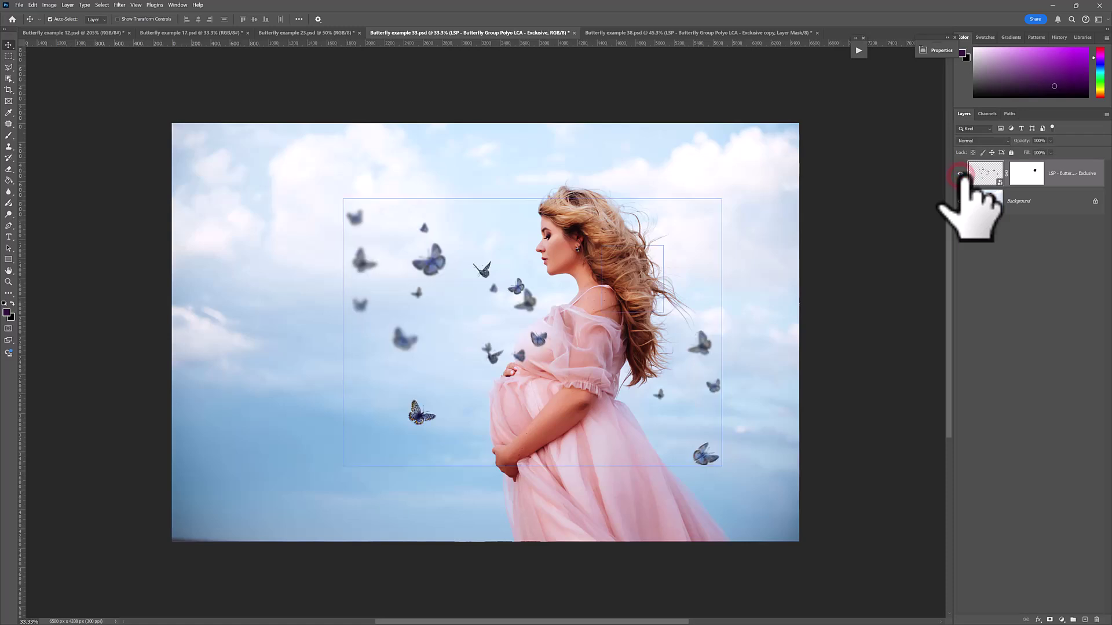
{"action": "left_click", "coordinate": [961, 173]}
Switch to Butterfly example 23.psd and place the butterfly group PNG onto the newborn basket photo
{"action": "left_click", "coordinate": [342, 33]}
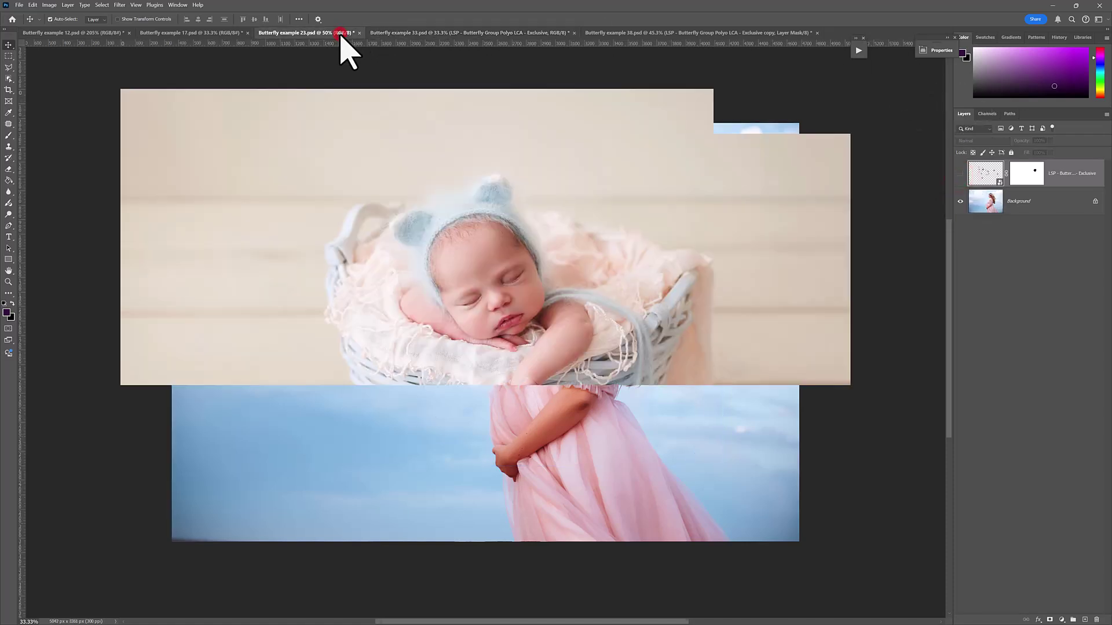
{"action": "key", "text": "alt+Tab"}
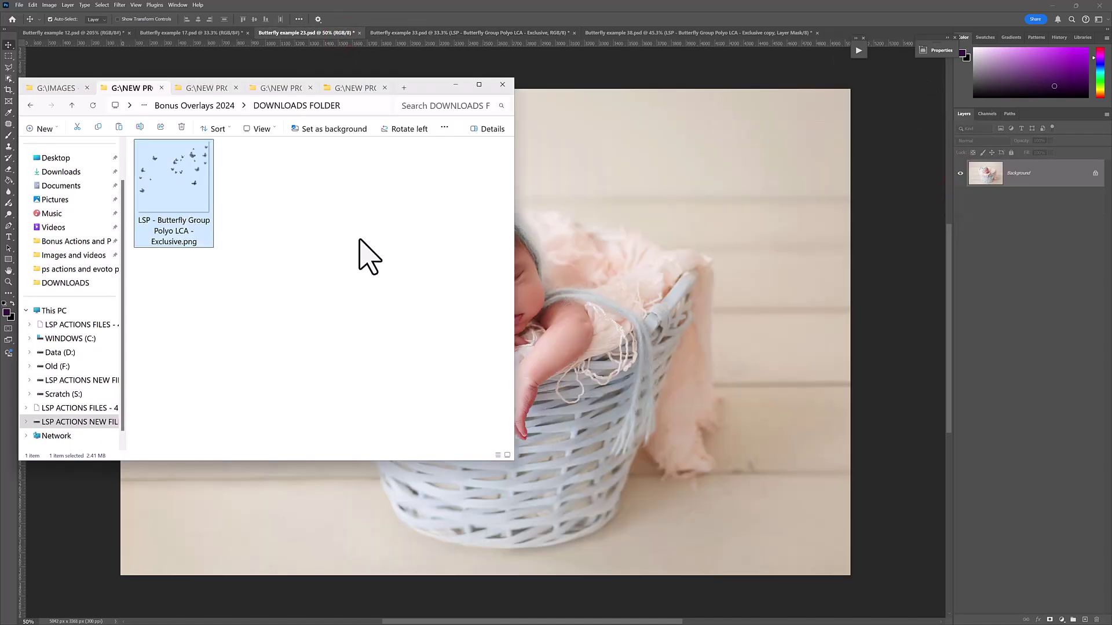
{"action": "left_click_drag", "start_coordinate": [177, 172], "coordinate": [735, 293]}
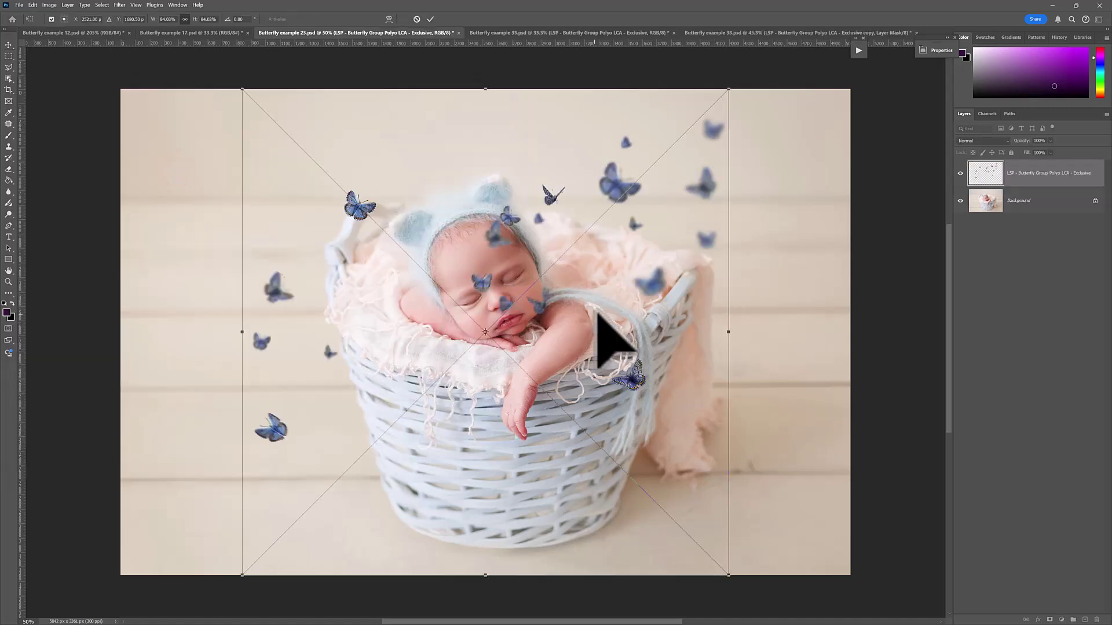
Enlarge the butterfly group and reposition it around the newborn so no butterflies cover the baby's face, and commit the transform
{"action": "left_click_drag", "start_coordinate": [599, 316], "coordinate": [670, 320]}
{"action": "left_click_drag", "start_coordinate": [314, 338], "coordinate": [350, 357]}
{"action": "left_click", "coordinate": [1017, 167]}
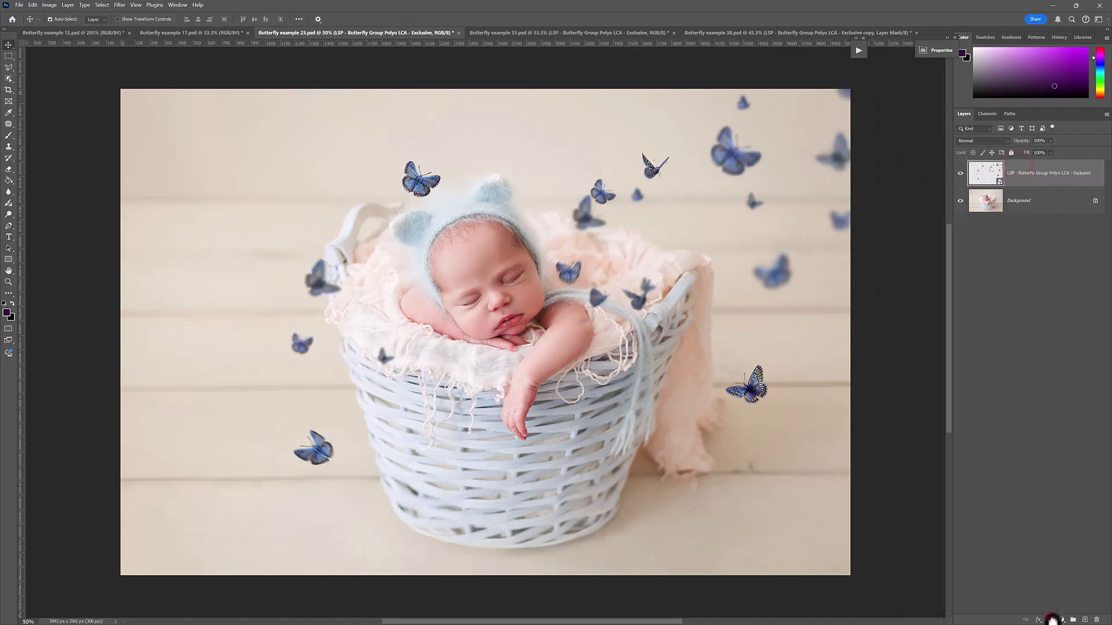
Add a layer mask to the butterfly layer and brush out the butterfly above the baby's bonnet in black
{"action": "left_click", "coordinate": [1051, 619]}
{"action": "left_click", "coordinate": [8, 137]}
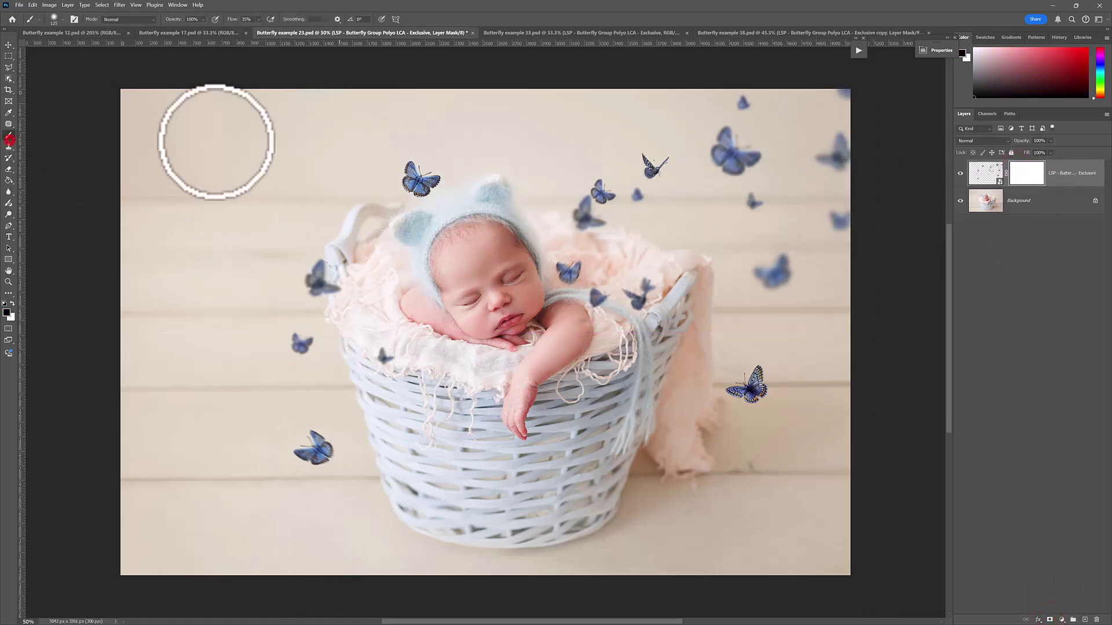
{"action": "mouse_move", "coordinate": [431, 177]}
{"action": "left_mouse_down"}
{"action": "mouse_move", "coordinate": [434, 137]}
{"action": "mouse_move", "coordinate": [410, 143]}
{"action": "mouse_move", "coordinate": [433, 145]}
{"action": "mouse_move", "coordinate": [420, 153]}
{"action": "mouse_move", "coordinate": [403, 150]}
{"action": "mouse_move", "coordinate": [423, 158]}
{"action": "mouse_move", "coordinate": [367, 168]}
{"action": "mouse_move", "coordinate": [401, 188]}
{"action": "mouse_move", "coordinate": [353, 247]}
{"action": "left_mouse_up"}
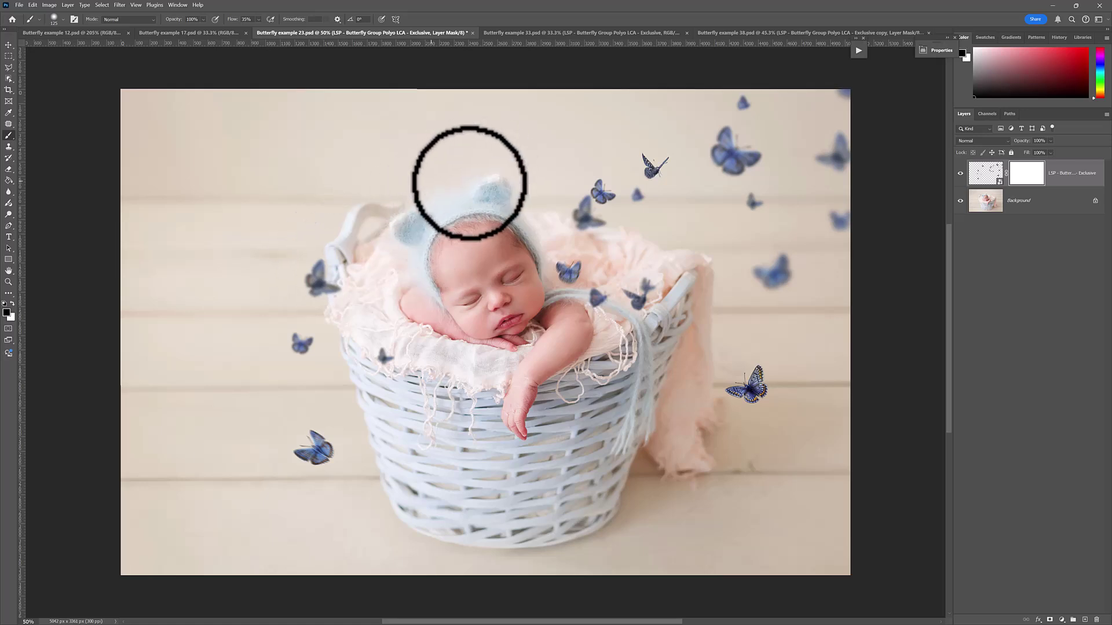
Toggle the butterfly layer's visibility to compare the newborn photo before and after
{"action": "left_click", "coordinate": [960, 172]}
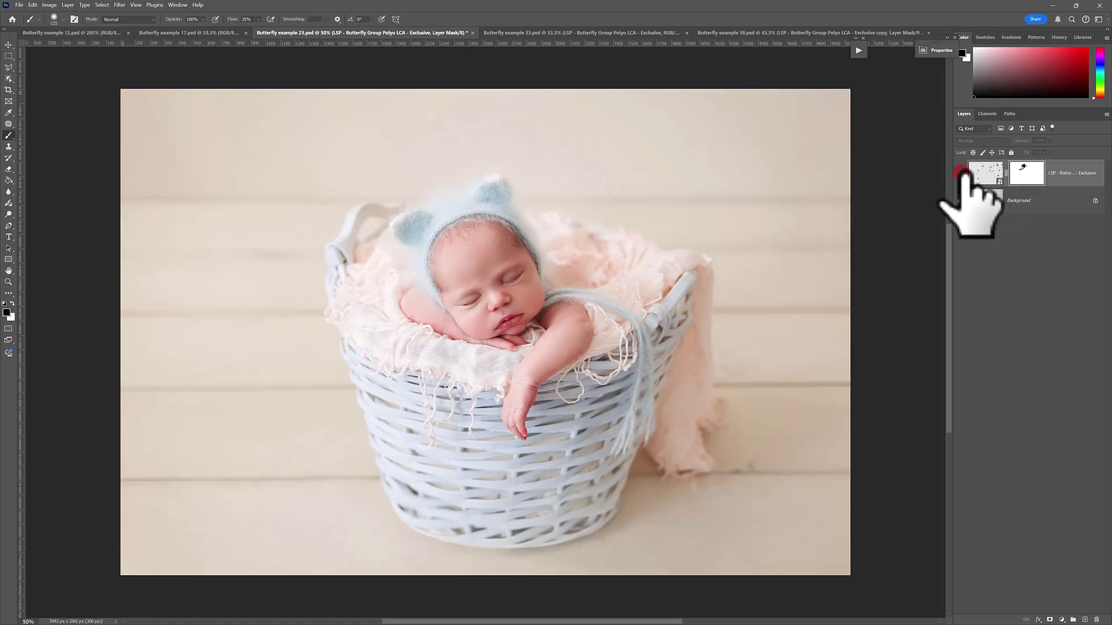
{"action": "left_click", "coordinate": [960, 172]}
{"action": "left_click", "coordinate": [960, 172]}
Switch to Butterfly example 17.psd and place the LSP - Butterfly Group Polyo LCA - Exclusive.png overlay onto the girl's path portrait
{"action": "left_click", "coordinate": [162, 33]}
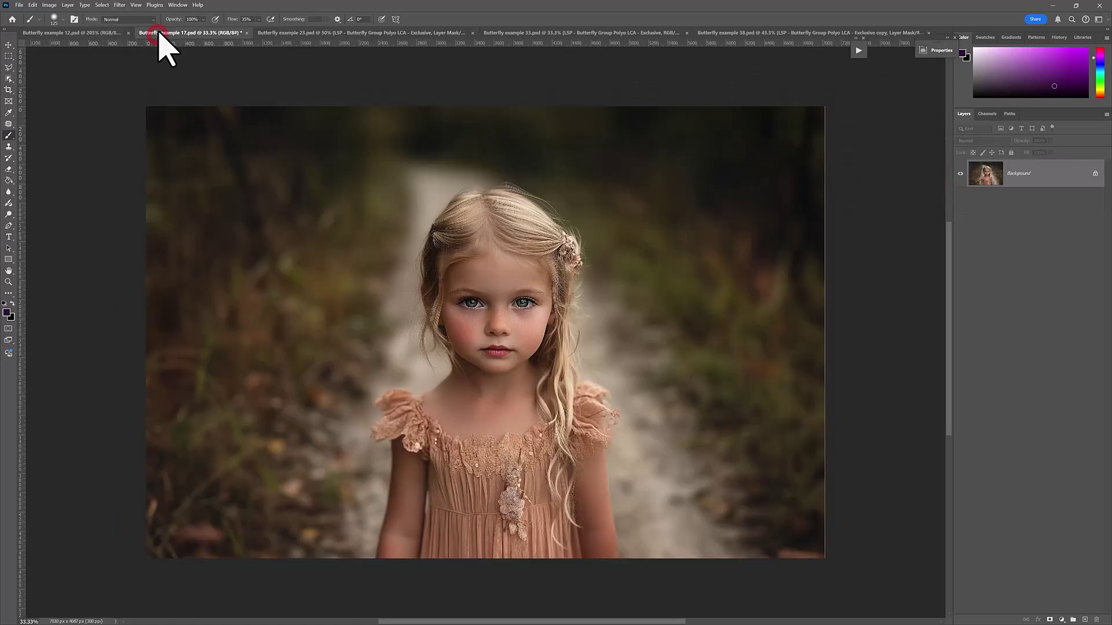
{"action": "key", "text": "alt+Tab"}
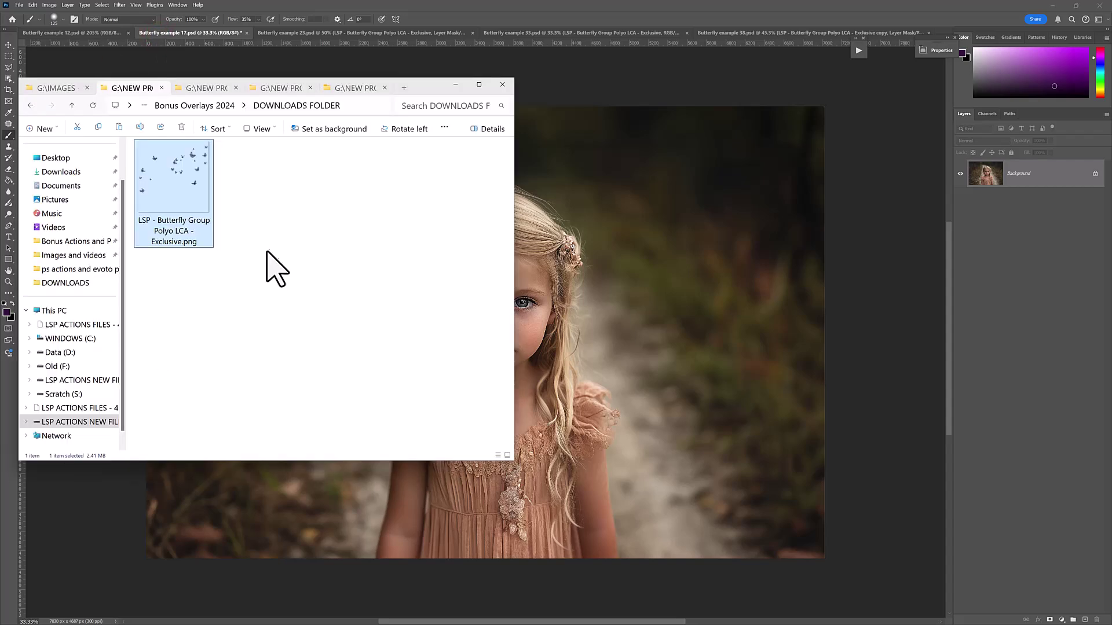
{"action": "left_click_drag", "start_coordinate": [262, 206], "coordinate": [603, 250]}
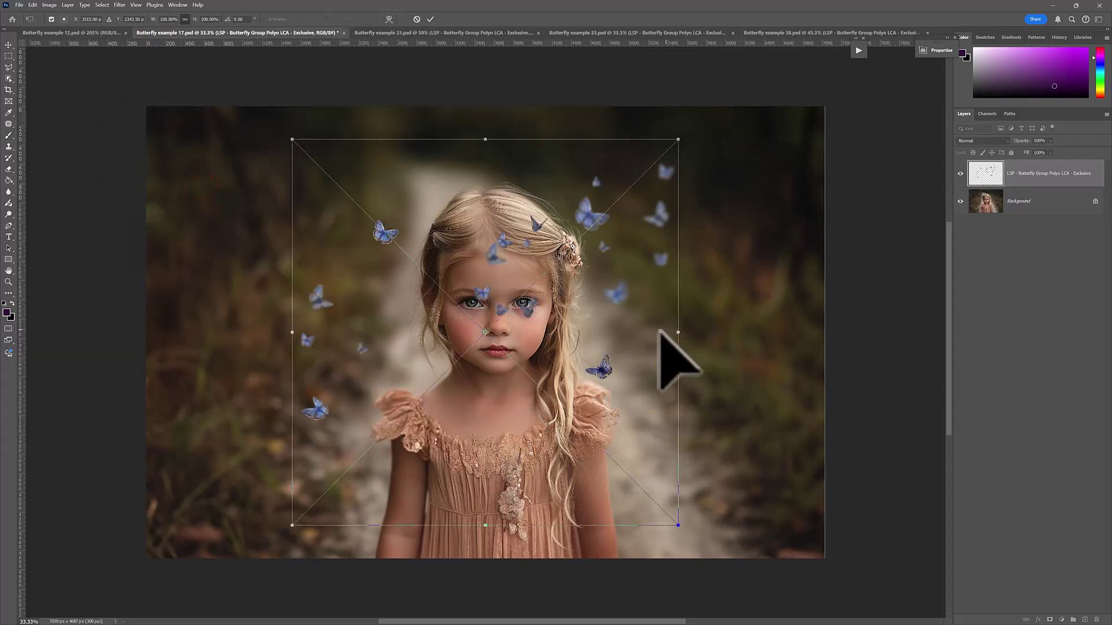
Scale the butterfly group to about 155%, move it right and down around the girl, and commit the transform
{"action": "left_click_drag", "start_coordinate": [678, 332], "coordinate": [831, 332]}
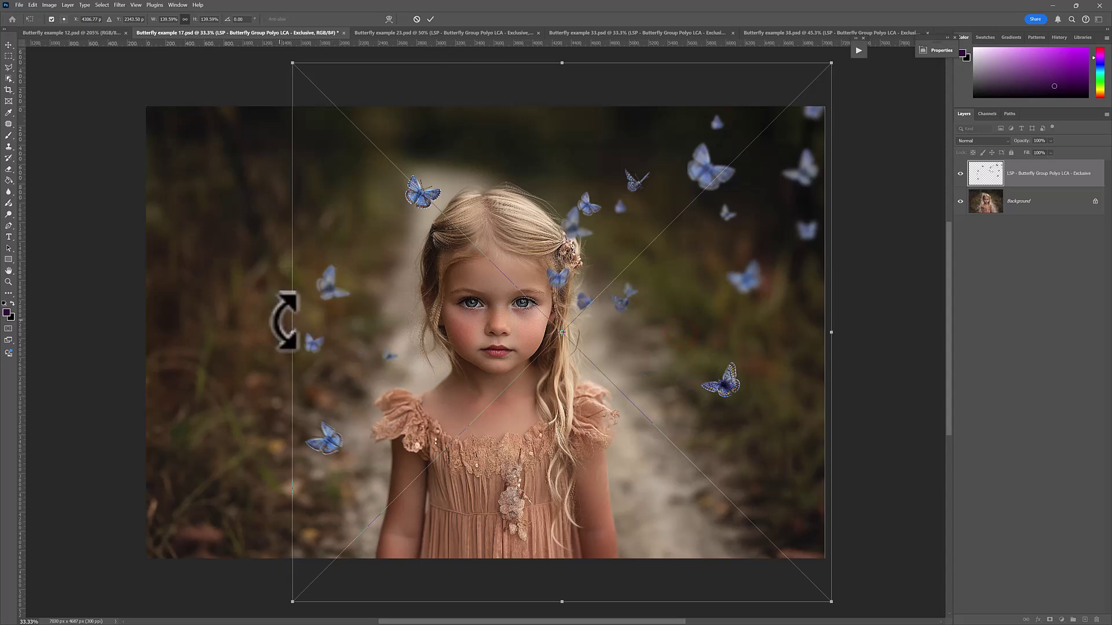
{"action": "left_click_drag", "start_coordinate": [292, 332], "coordinate": [235, 332]}
{"action": "left_click_drag", "start_coordinate": [278, 330], "coordinate": [306, 362]}
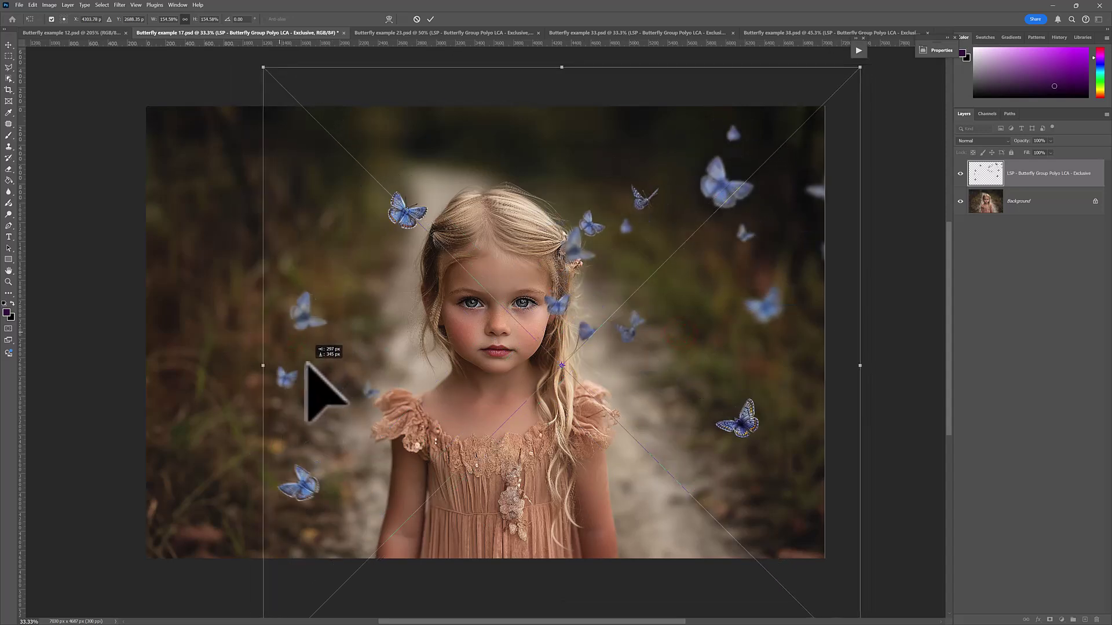
{"action": "left_click", "coordinate": [1033, 174]}
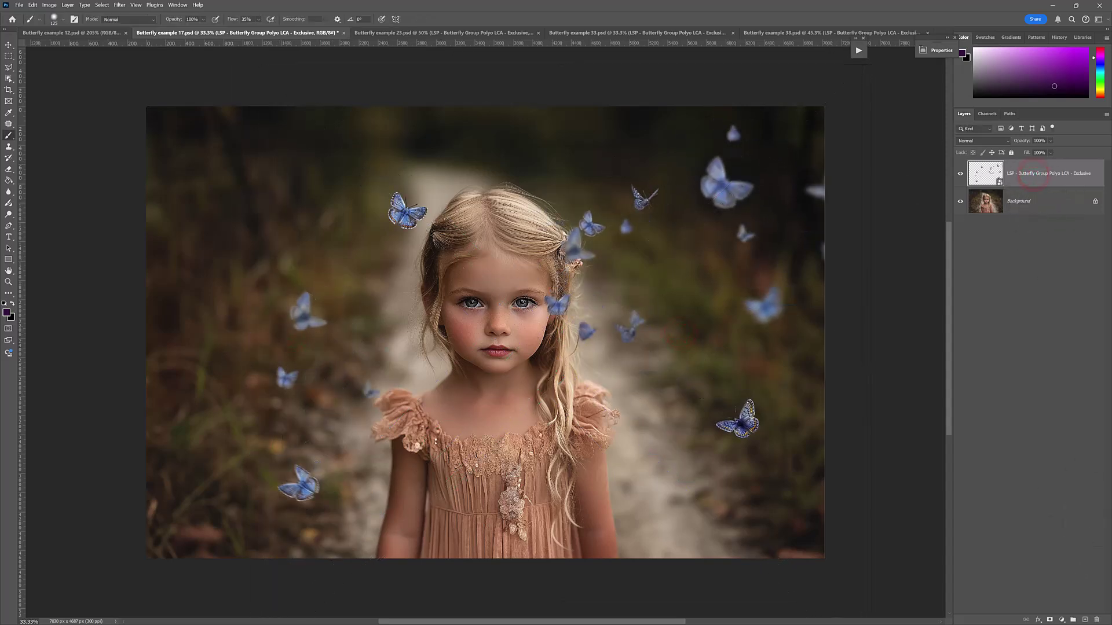
Add a layer mask to the butterfly layer and brush out the butterflies over the girl's cheek and hair flower in black
{"action": "left_click", "coordinate": [1049, 619]}
{"action": "key", "text": "b"}
{"action": "right_click", "coordinate": [570, 305]}
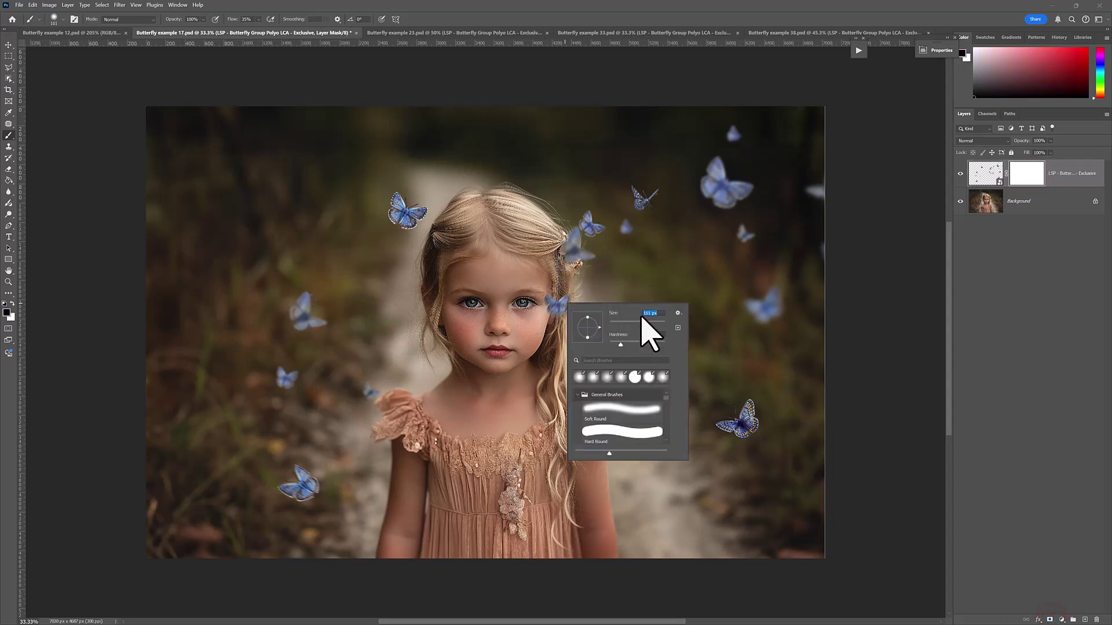
{"action": "key", "text": "Return"}
{"action": "mouse_move", "coordinate": [566, 293]}
{"action": "left_mouse_down"}
{"action": "mouse_move", "coordinate": [562, 228]}
{"action": "mouse_move", "coordinate": [585, 260]}
{"action": "mouse_move", "coordinate": [567, 231]}
{"action": "left_mouse_up"}
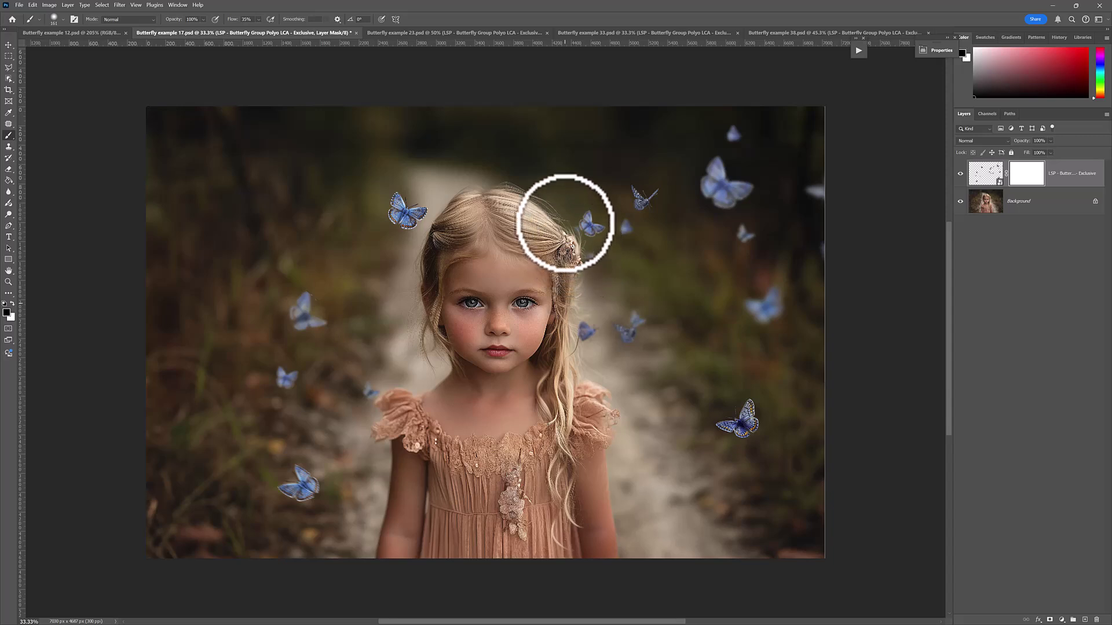
{"action": "left_click_drag", "start_coordinate": [586, 260], "coordinate": [598, 258]}
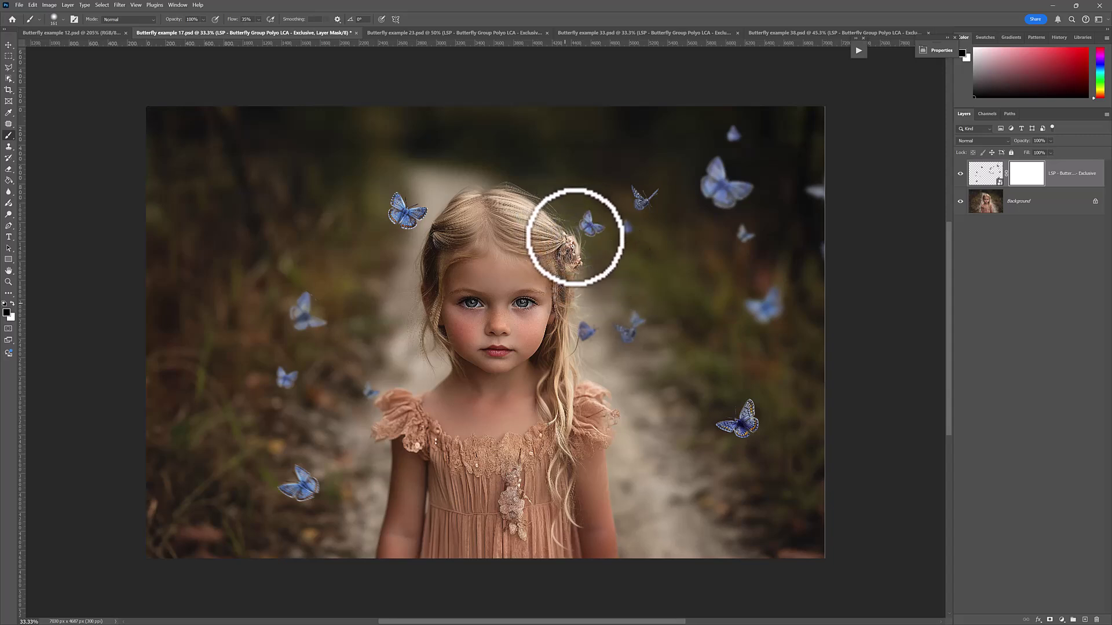
Toggle the butterfly layer's visibility to compare the path portrait before and after
{"action": "left_click", "coordinate": [960, 174]}
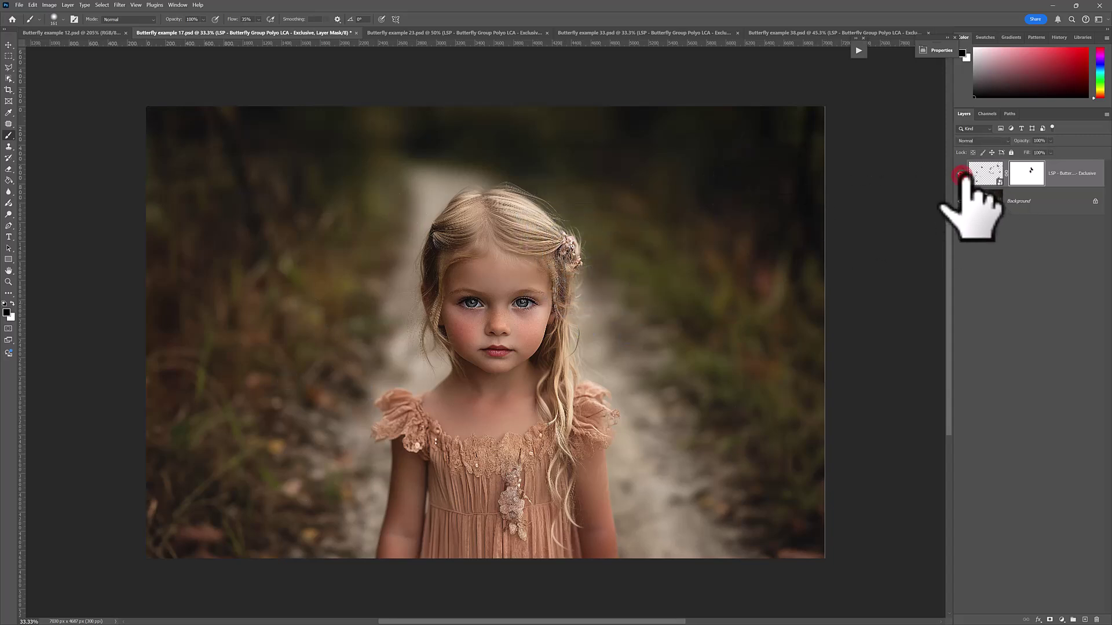
{"action": "left_click", "coordinate": [960, 174]}
{"action": "left_click", "coordinate": [960, 173]}
{"action": "left_click", "coordinate": [961, 174]}
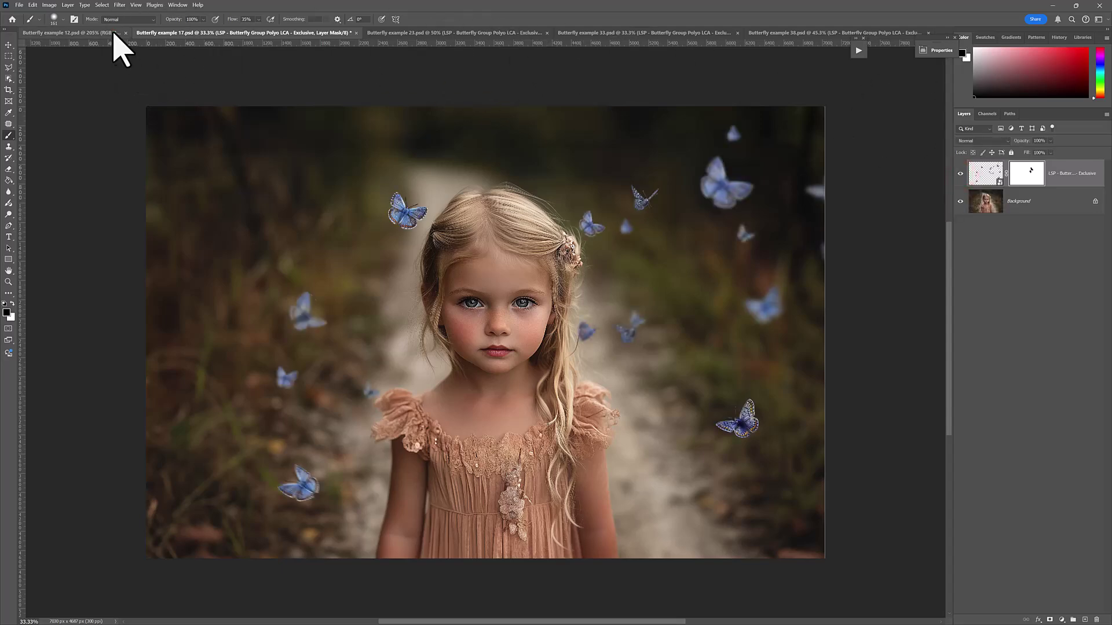
Switch to Butterfly example 12.psd and place the butterfly group PNG onto the autumn portrait
{"action": "left_click", "coordinate": [68, 33]}
{"action": "key", "text": "alt+Tab"}
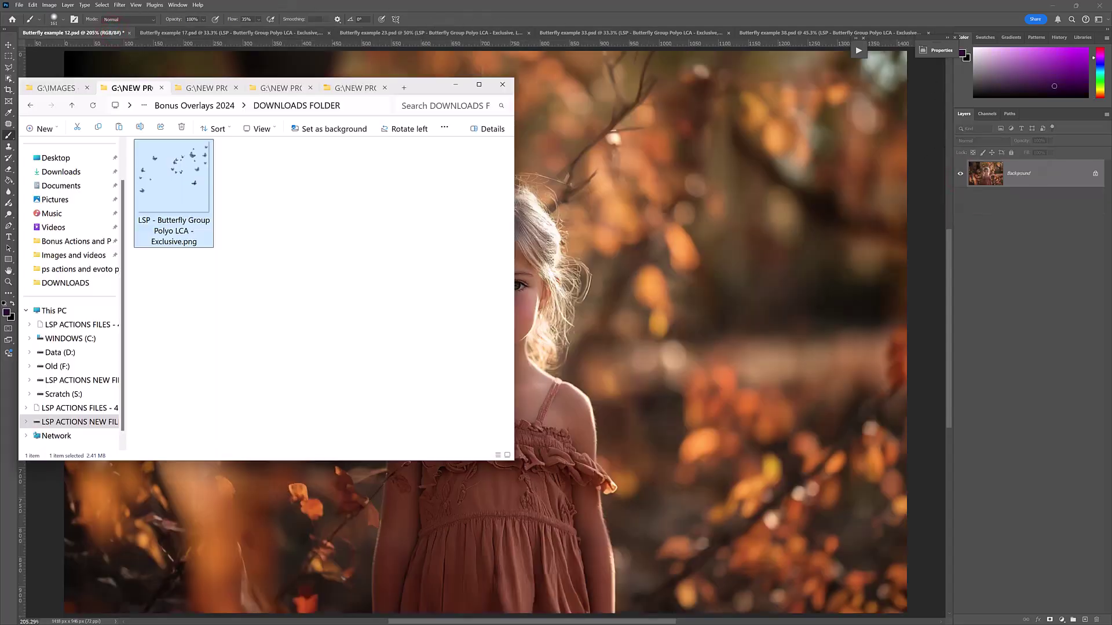
{"action": "left_click_drag", "start_coordinate": [582, 260], "coordinate": [633, 272]}
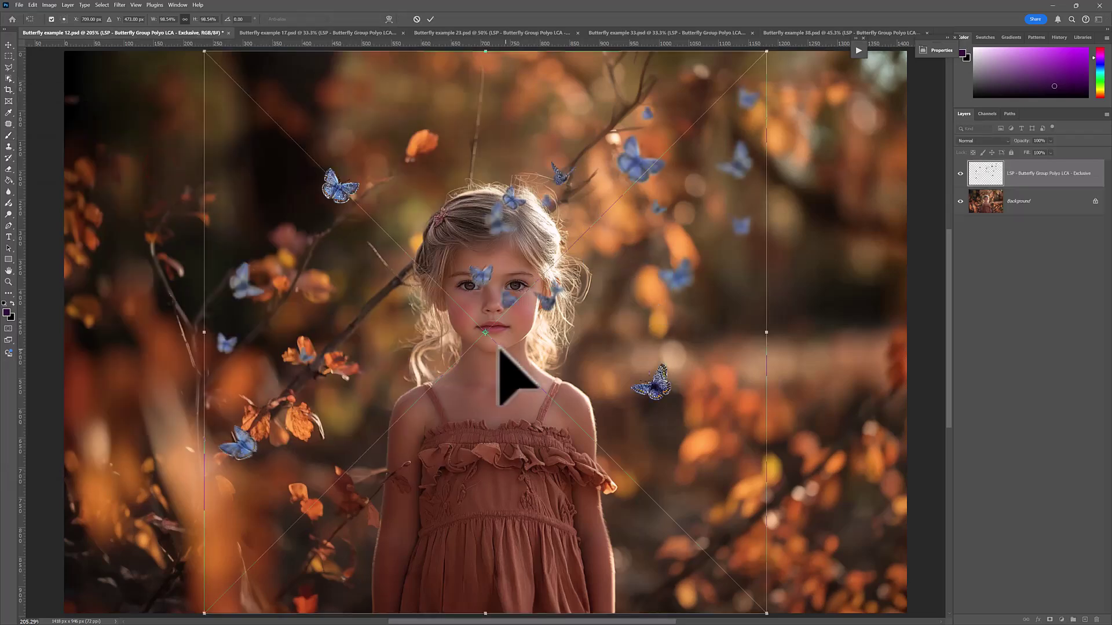
Enlarge the butterfly group and reposition it clear of the girl's face in the autumn portrait, and commit the transform
{"action": "left_click_drag", "start_coordinate": [768, 330], "coordinate": [670, 301]}
{"action": "key", "text": "Return"}
{"action": "key", "text": "b"}
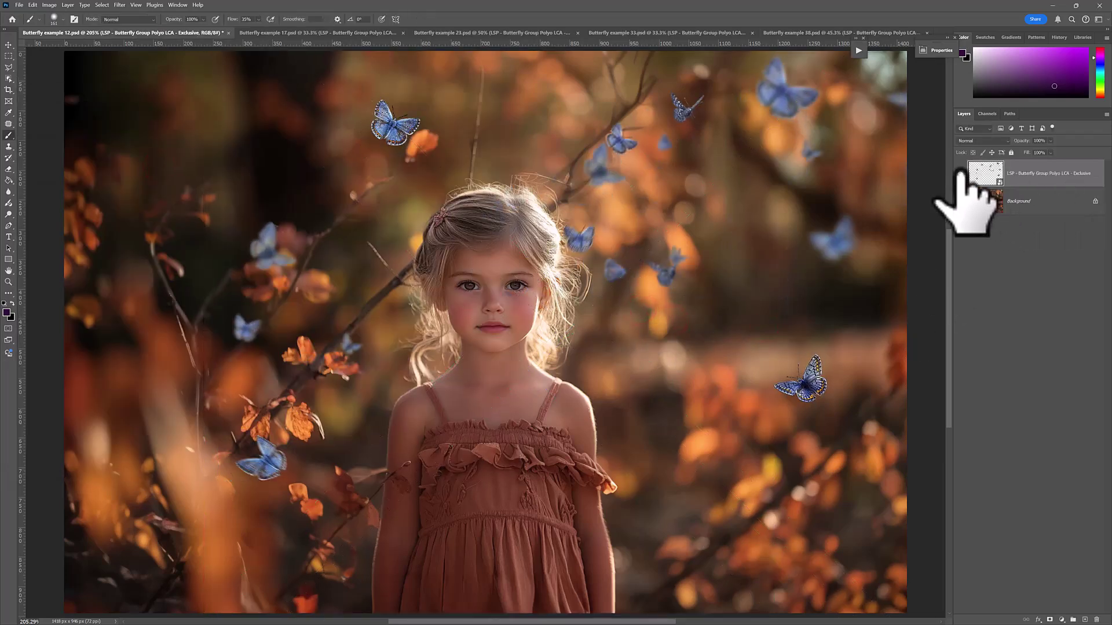
Toggle the butterfly layer's visibility to compare the autumn portrait before and after
{"action": "left_click", "coordinate": [960, 173]}
{"action": "left_click", "coordinate": [960, 173]}
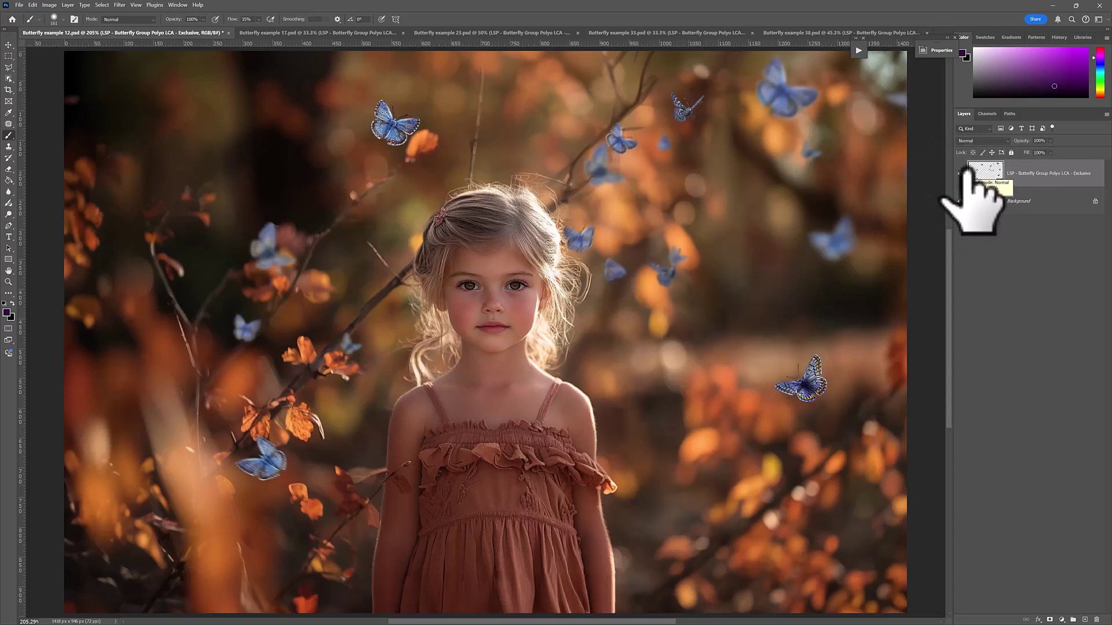
{"action": "left_click", "coordinate": [960, 173]}
{"action": "left_click", "coordinate": [960, 174]}
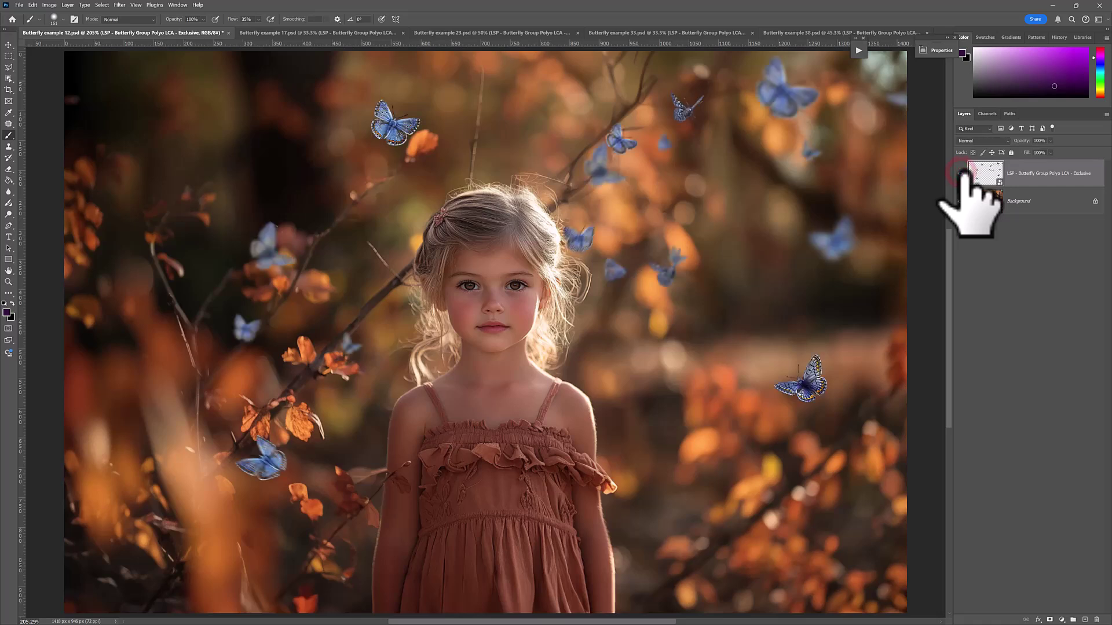
{"action": "left_click", "coordinate": [960, 173]}
{"action": "left_click", "coordinate": [960, 173]}
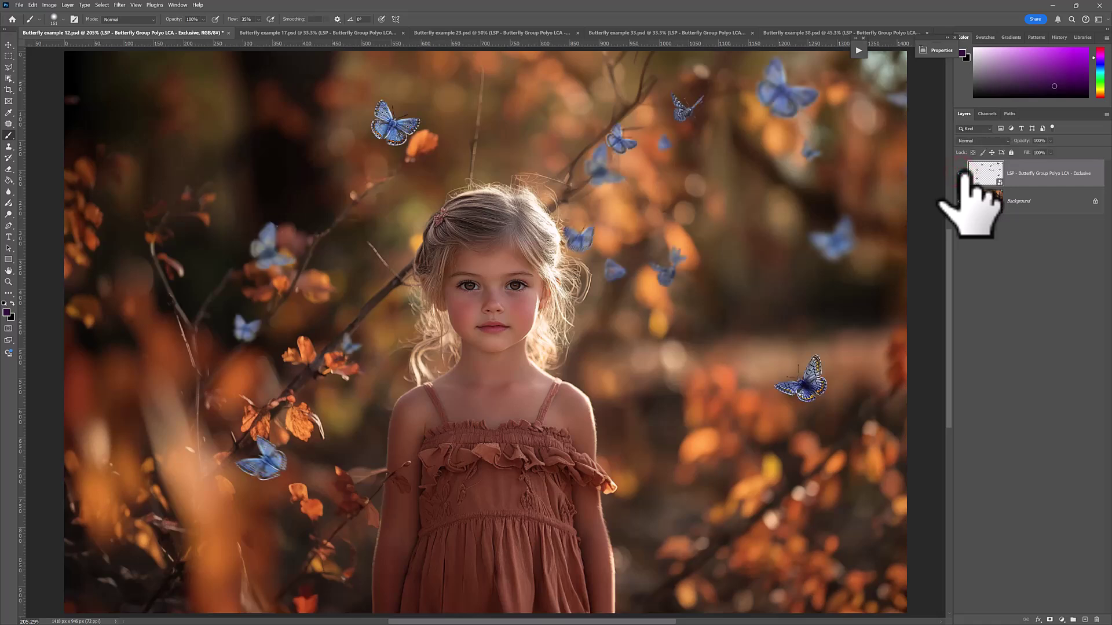